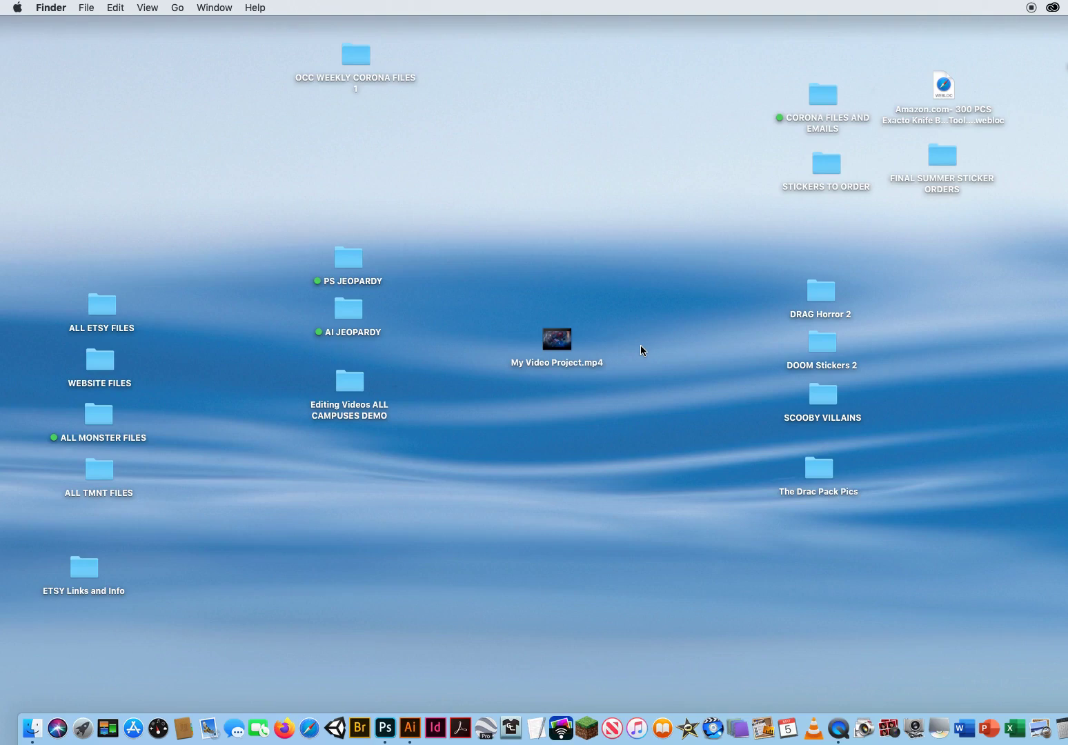
Open My Video Project.mp4 in QuickTime, enlarge its window, and play it through to the credits
{"action": "left_click", "coordinate": [554, 341]}
{"action": "double_click", "coordinate": [553, 341]}
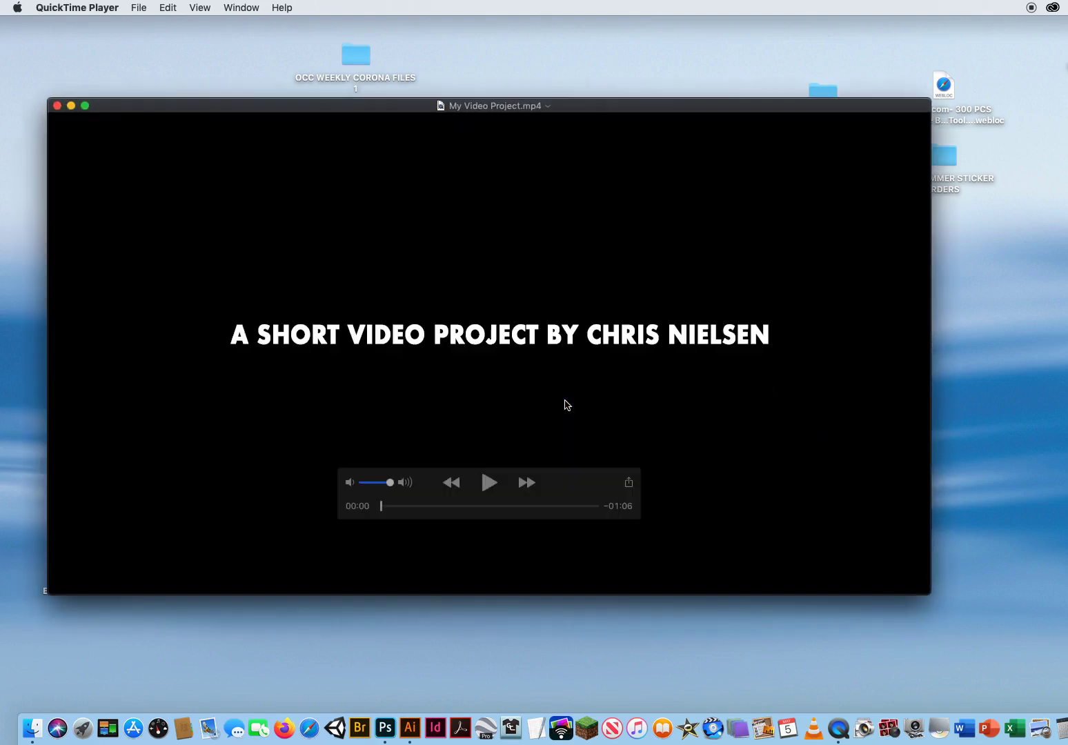
{"action": "mouse_move", "coordinate": [583, 110]}
{"action": "left_mouse_down"}
{"action": "mouse_move", "coordinate": [562, 69]}
{"action": "mouse_move", "coordinate": [567, 93]}
{"action": "left_mouse_up"}
{"action": "left_click_drag", "start_coordinate": [910, 572], "coordinate": [1016, 635]}
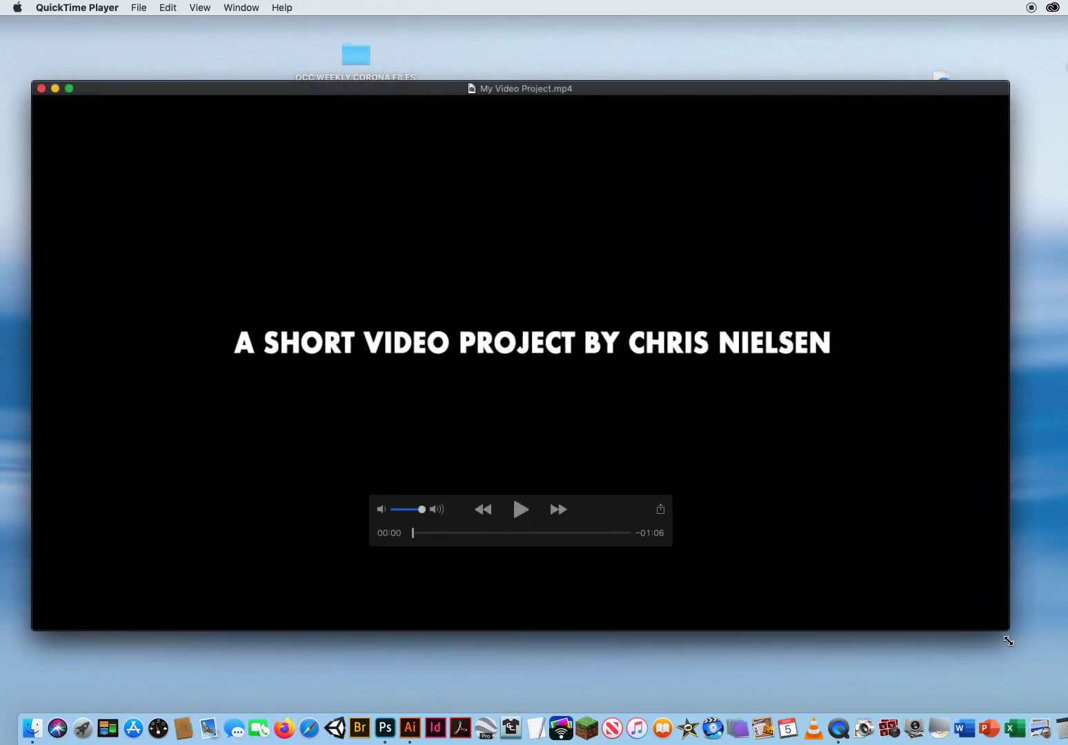
{"action": "left_click_drag", "start_coordinate": [583, 89], "coordinate": [595, 71]}
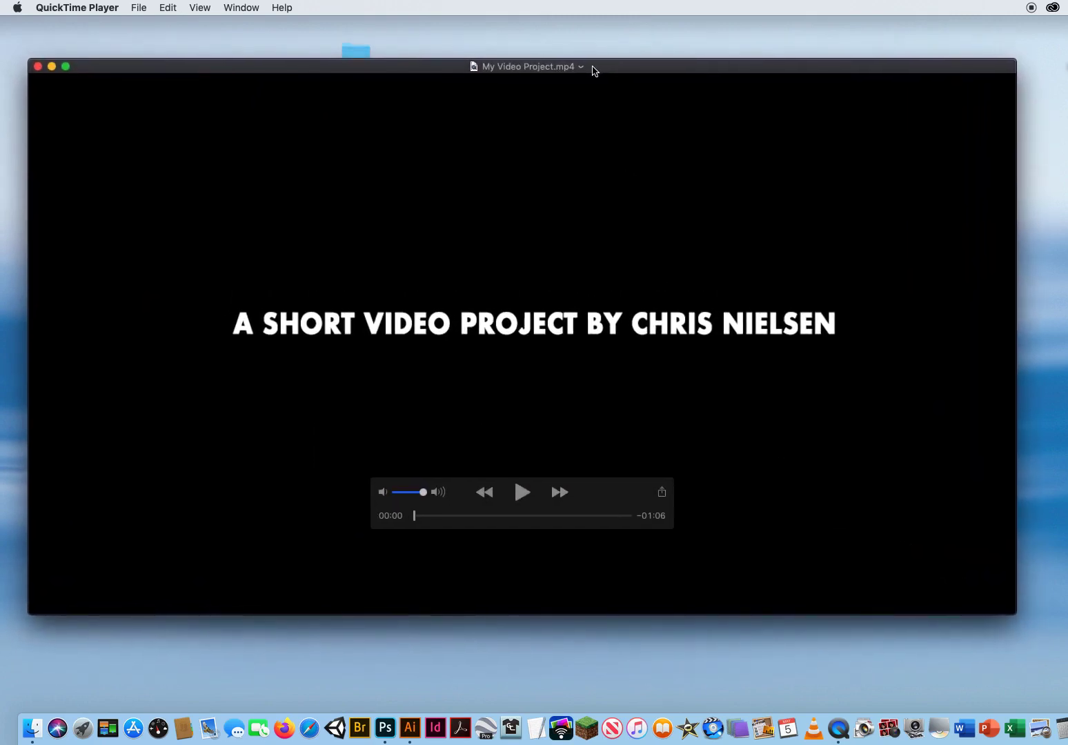
{"action": "left_click", "coordinate": [521, 494]}
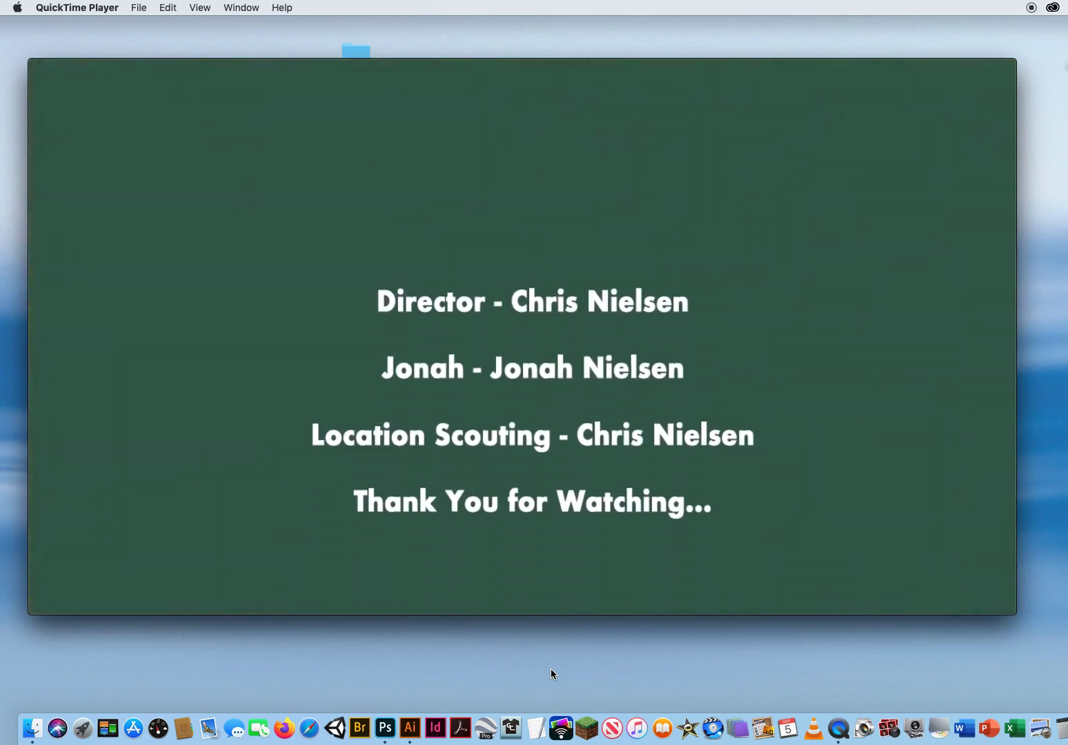
{"action": "mouse_move", "coordinate": [472, 361]}
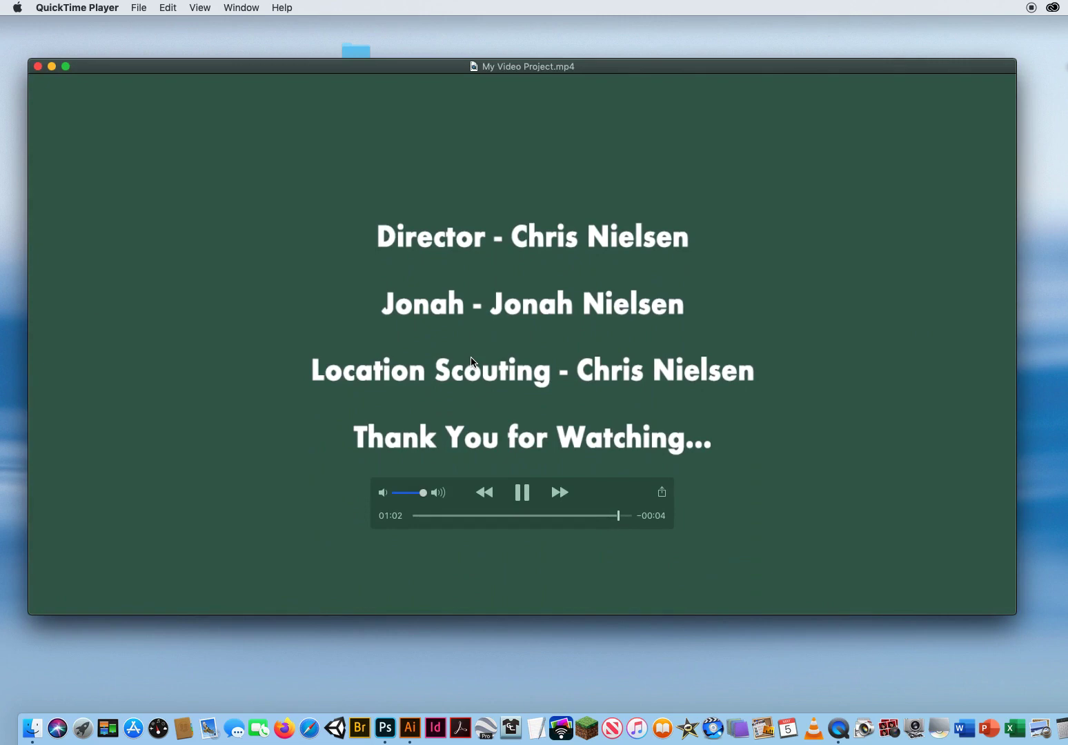
{"action": "left_click", "coordinate": [39, 66]}
{"action": "left_click", "coordinate": [309, 729]}
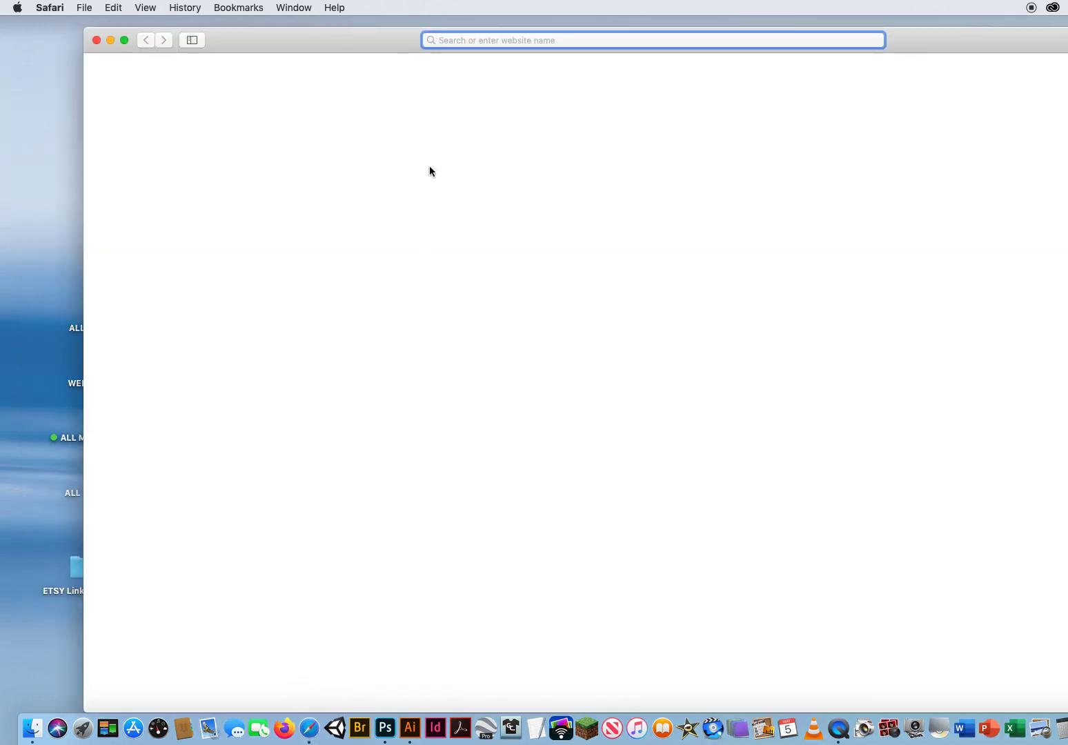
{"action": "left_click_drag", "start_coordinate": [379, 34], "coordinate": [290, 18]}
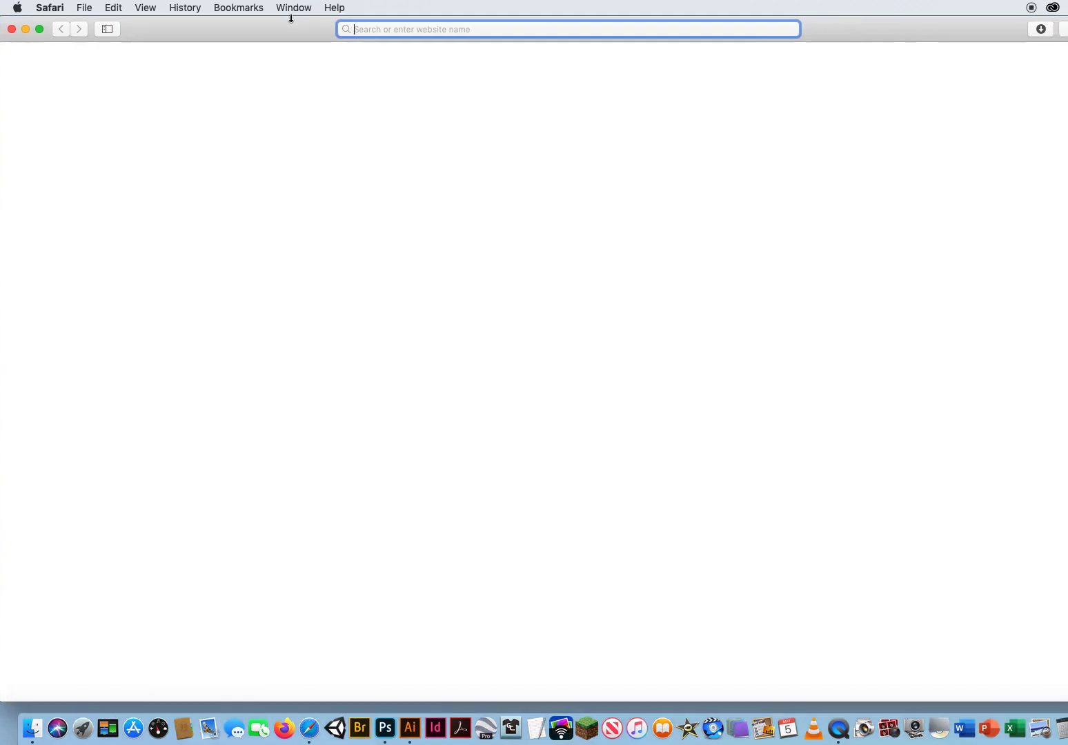
{"action": "left_click_drag", "start_coordinate": [1066, 699], "coordinate": [1036, 687]}
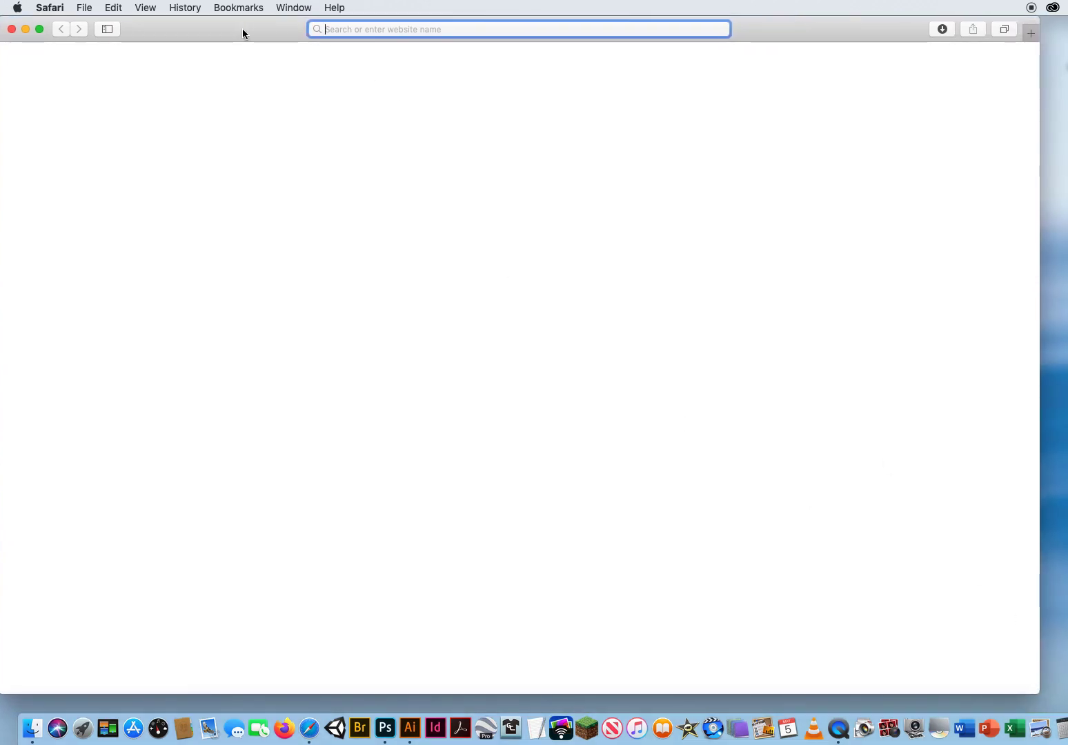
{"action": "left_click_drag", "start_coordinate": [242, 28], "coordinate": [250, 33]}
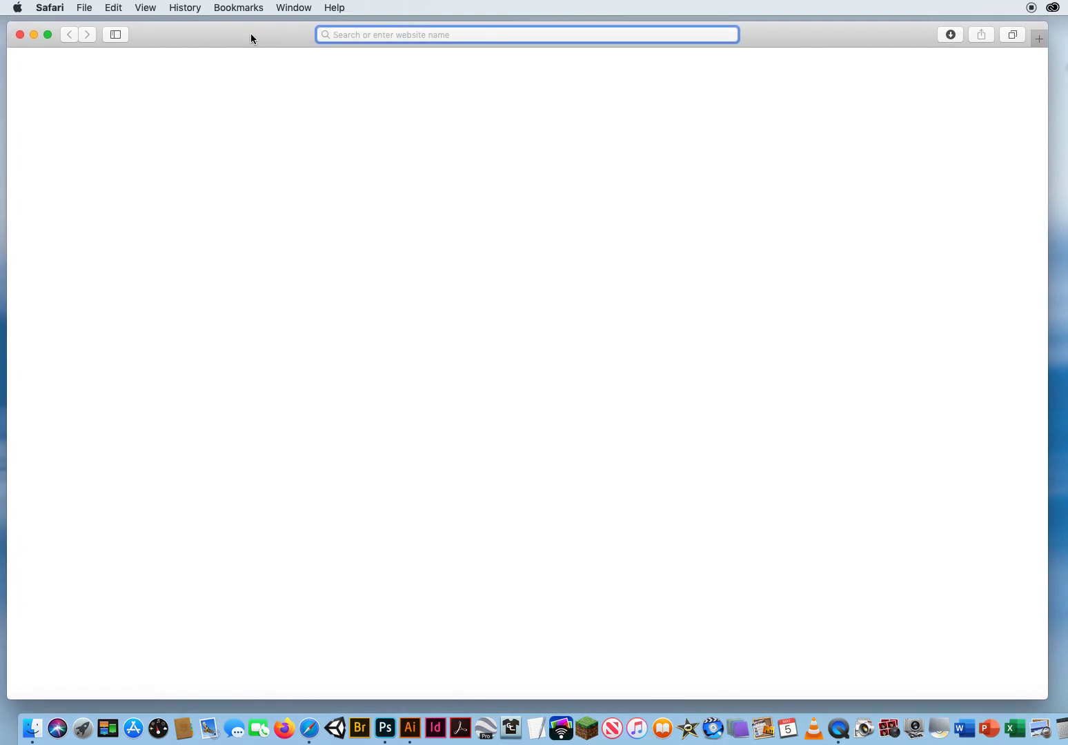
{"action": "type", "text": "www"}
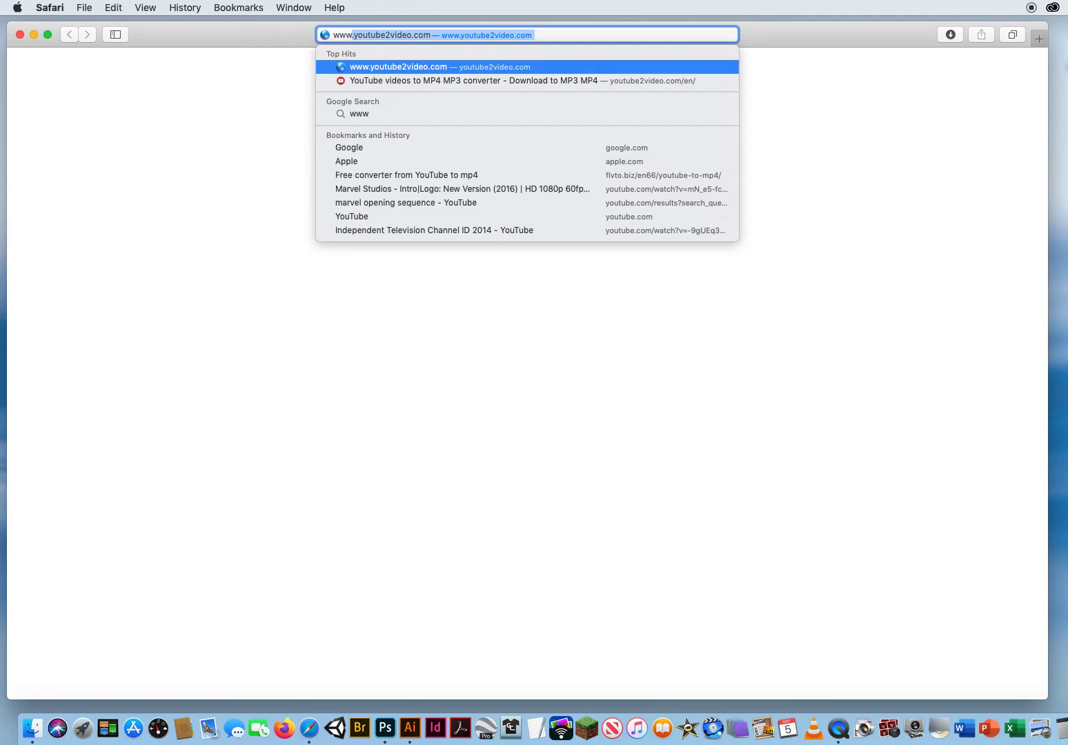
{"action": "type", "text": ".flashkit.c"}
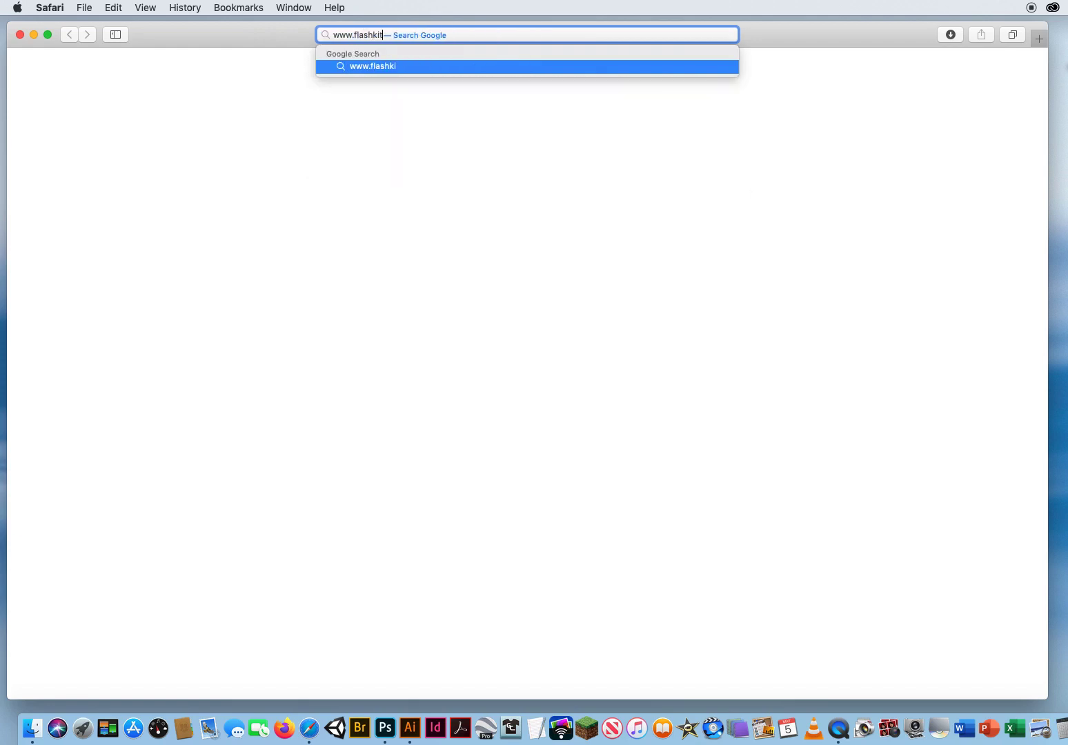
{"action": "type", "text": "om"}
{"action": "key", "text": "Return"}
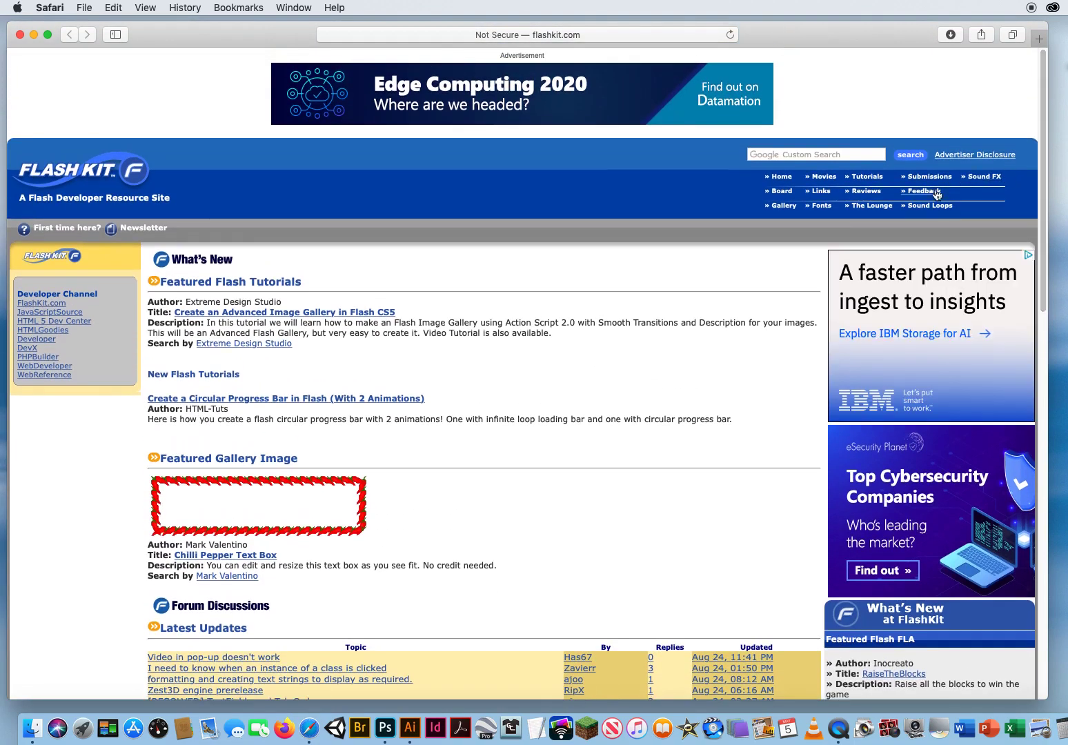
Go to Flash Kit's Sound Loops and the Easy Listening Instrumental listing
{"action": "left_click", "coordinate": [925, 207]}
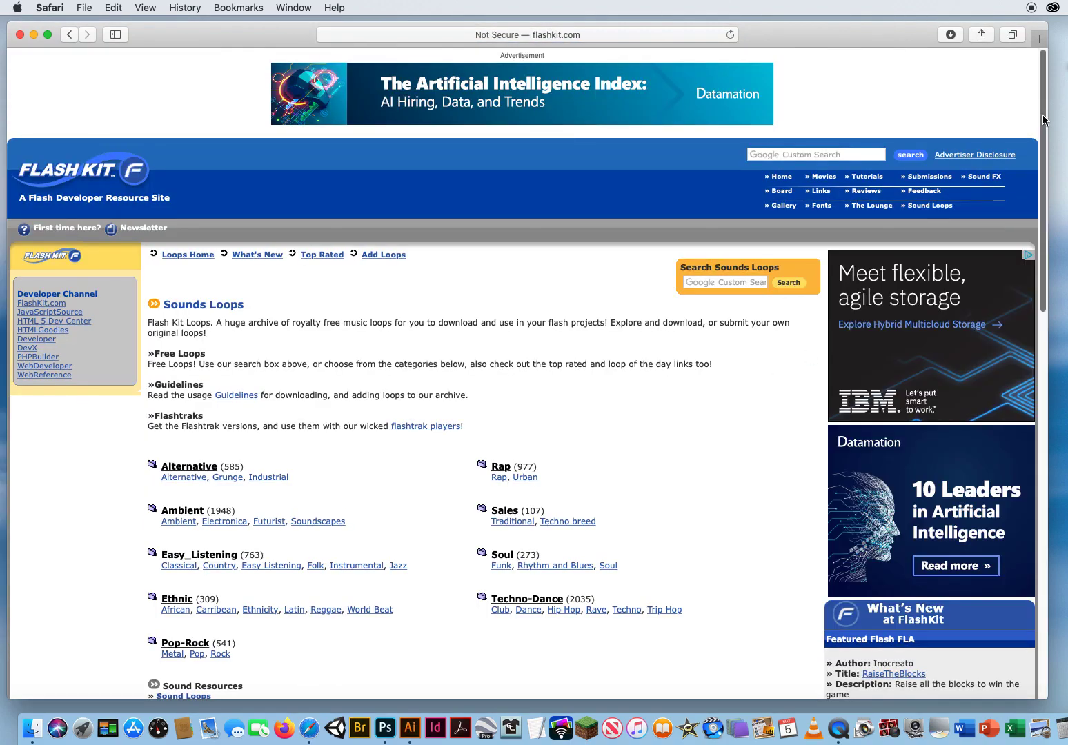
{"action": "scroll", "coordinate": [652, 287], "scroll_direction": "down", "scroll_amount": 5}
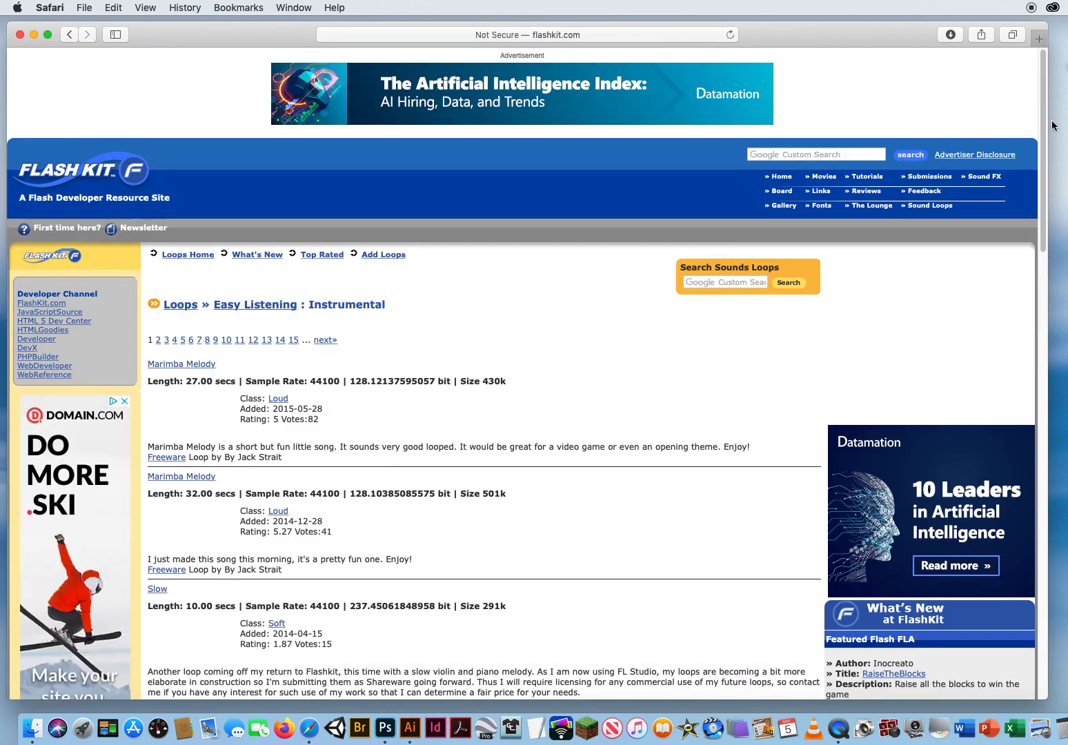
{"action": "scroll", "coordinate": [1038, 136], "scroll_direction": "down", "scroll_amount": 3}
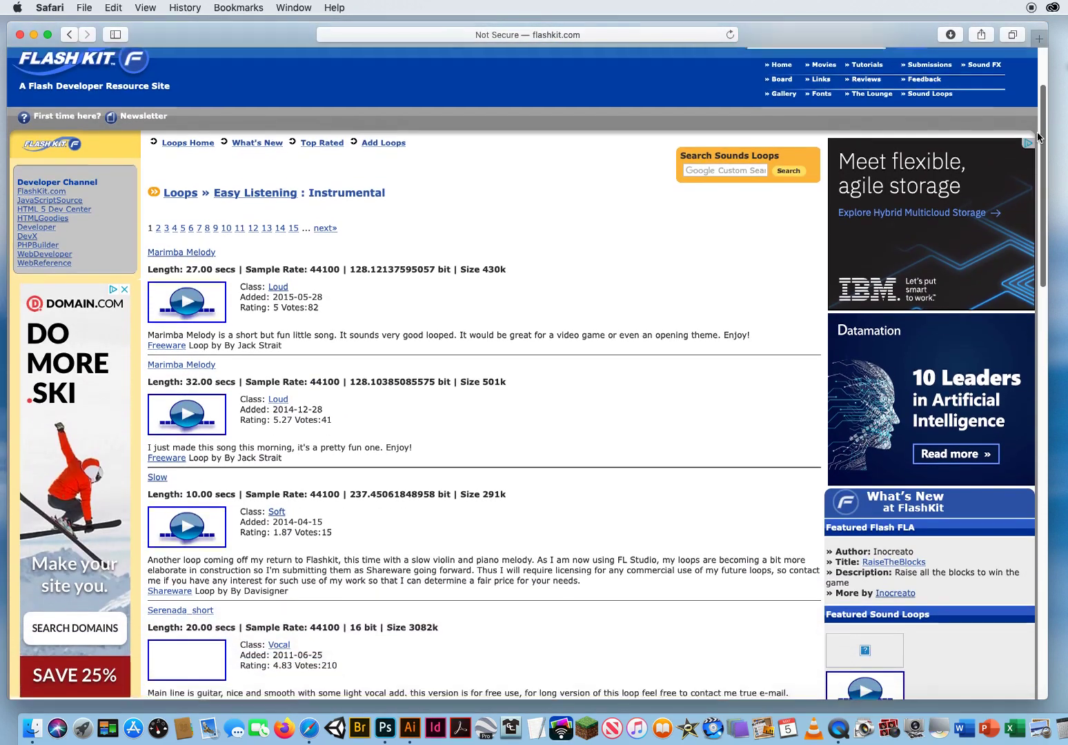
{"action": "scroll", "coordinate": [1038, 137], "scroll_direction": "down", "scroll_amount": 2}
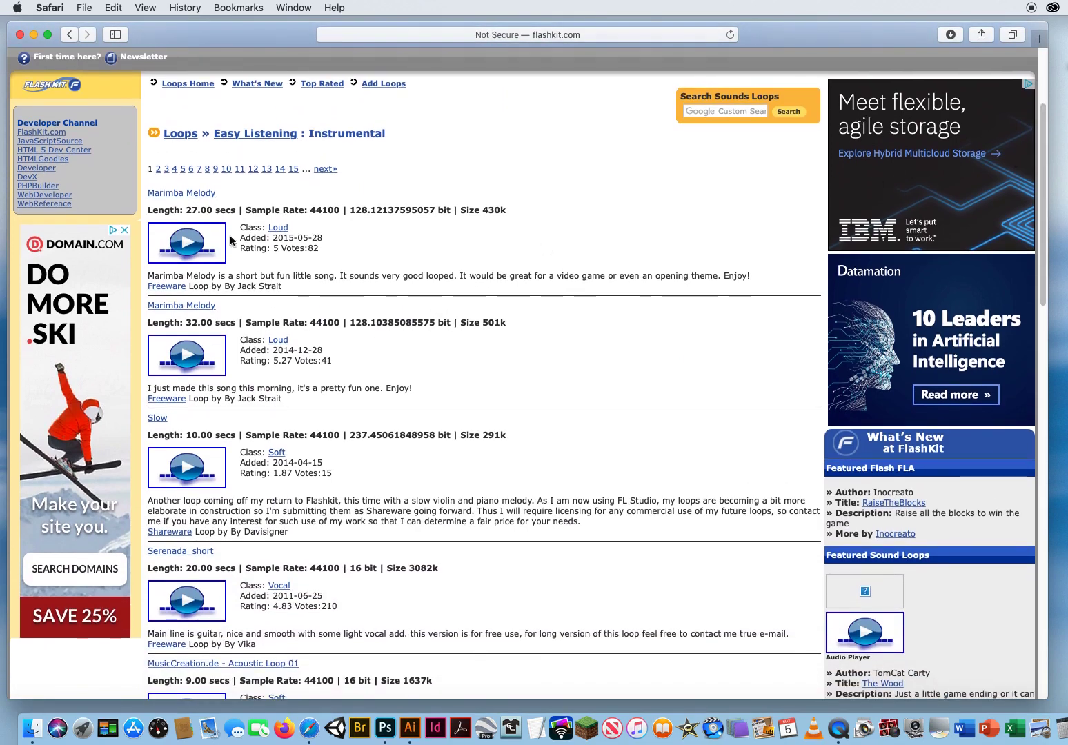
Preview the Marimba Melody and Slow loops, then scroll to the page numbers
{"action": "left_click", "coordinate": [186, 244]}
{"action": "left_click", "coordinate": [185, 471]}
{"action": "left_click", "coordinate": [214, 481]}
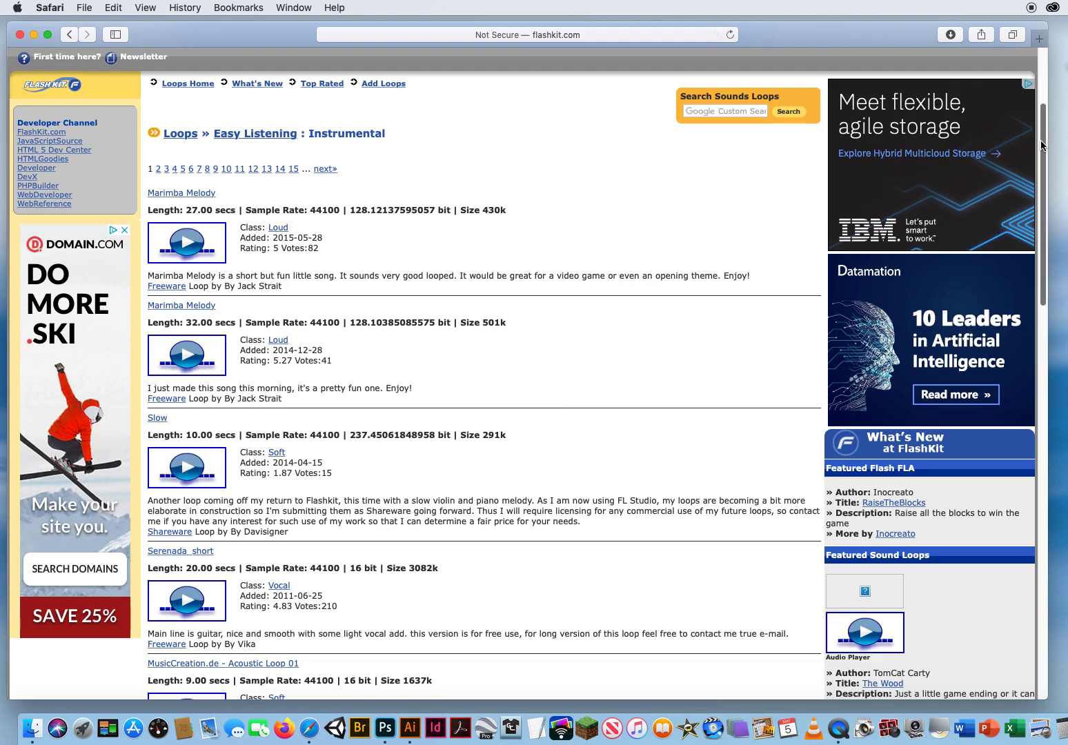
{"action": "scroll", "coordinate": [1033, 140], "scroll_direction": "down", "scroll_amount": 5}
{"action": "scroll", "coordinate": [1012, 232], "scroll_direction": "down", "scroll_amount": 4}
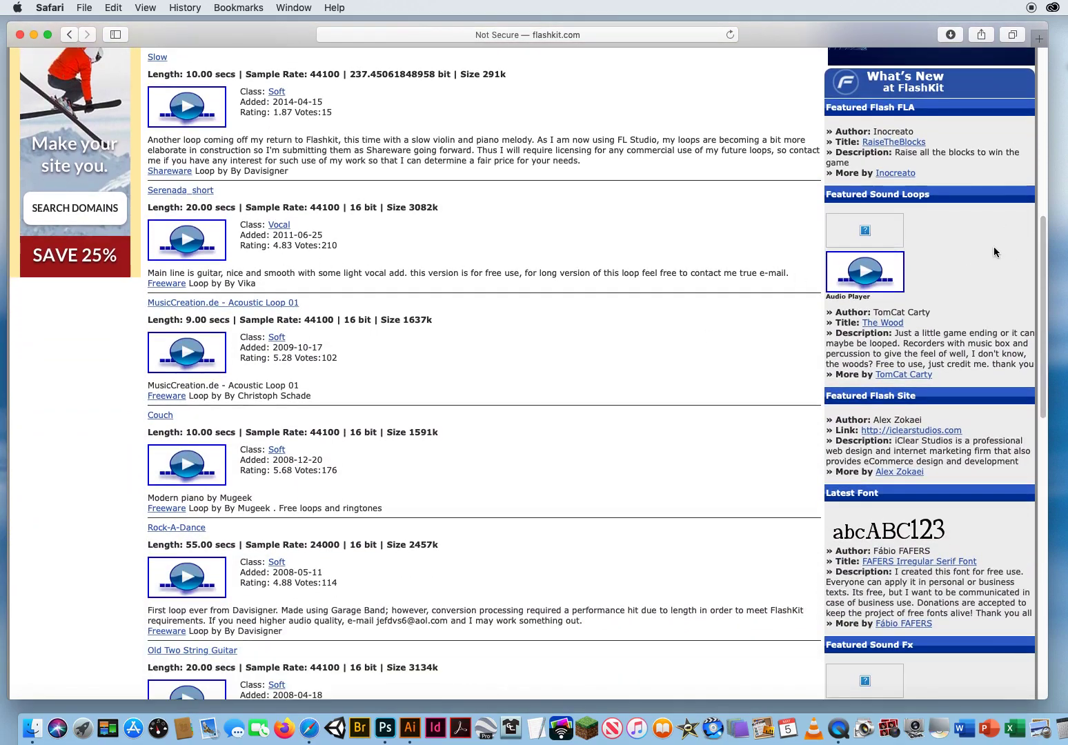
{"action": "scroll", "coordinate": [966, 331], "scroll_direction": "down", "scroll_amount": 14}
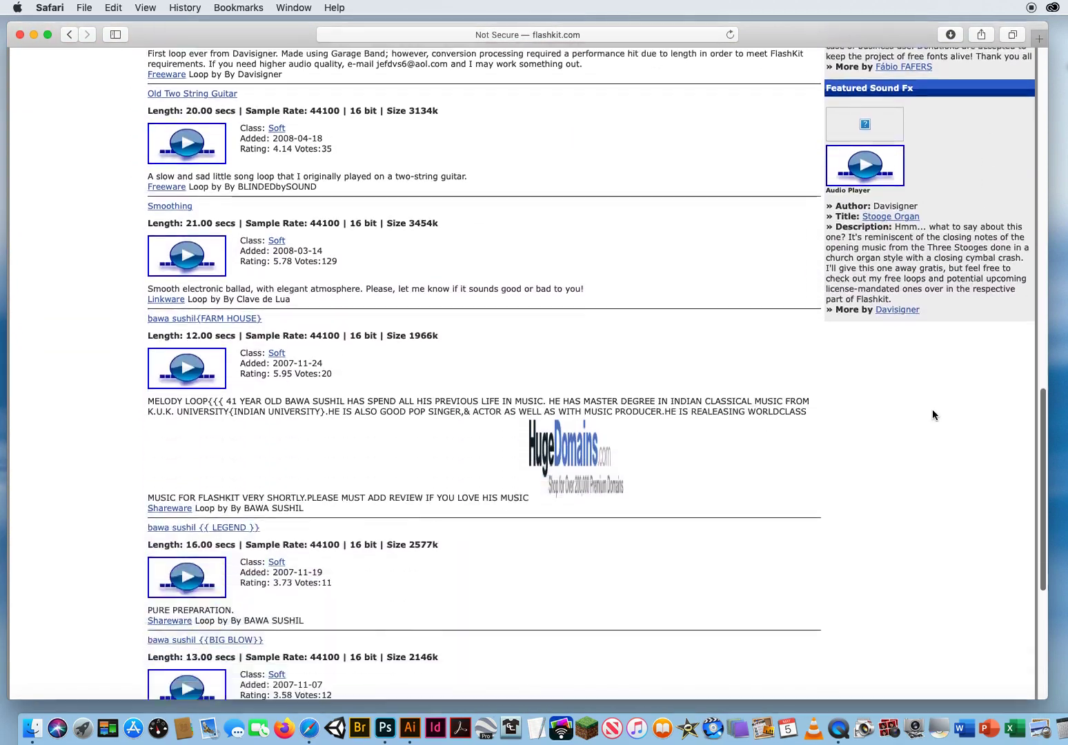
{"action": "scroll", "coordinate": [932, 414], "scroll_direction": "down", "scroll_amount": 8}
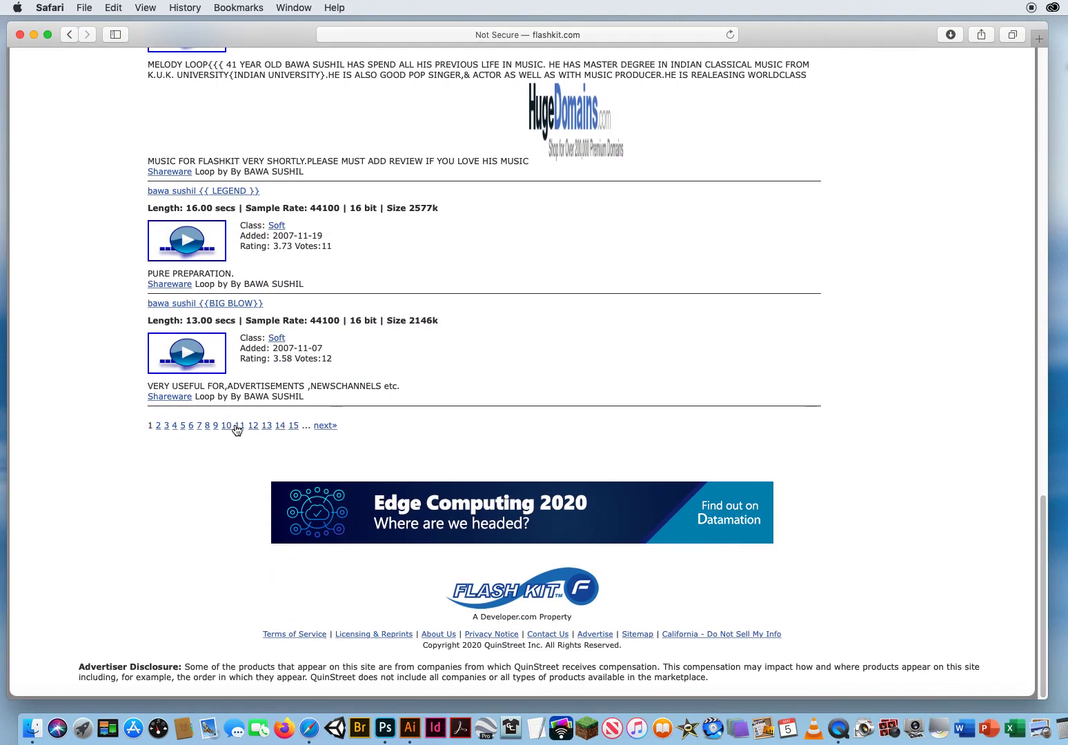
Open page 10 of the instrumental loops and locate Twilight At The River Jordan
{"action": "left_click", "coordinate": [227, 427]}
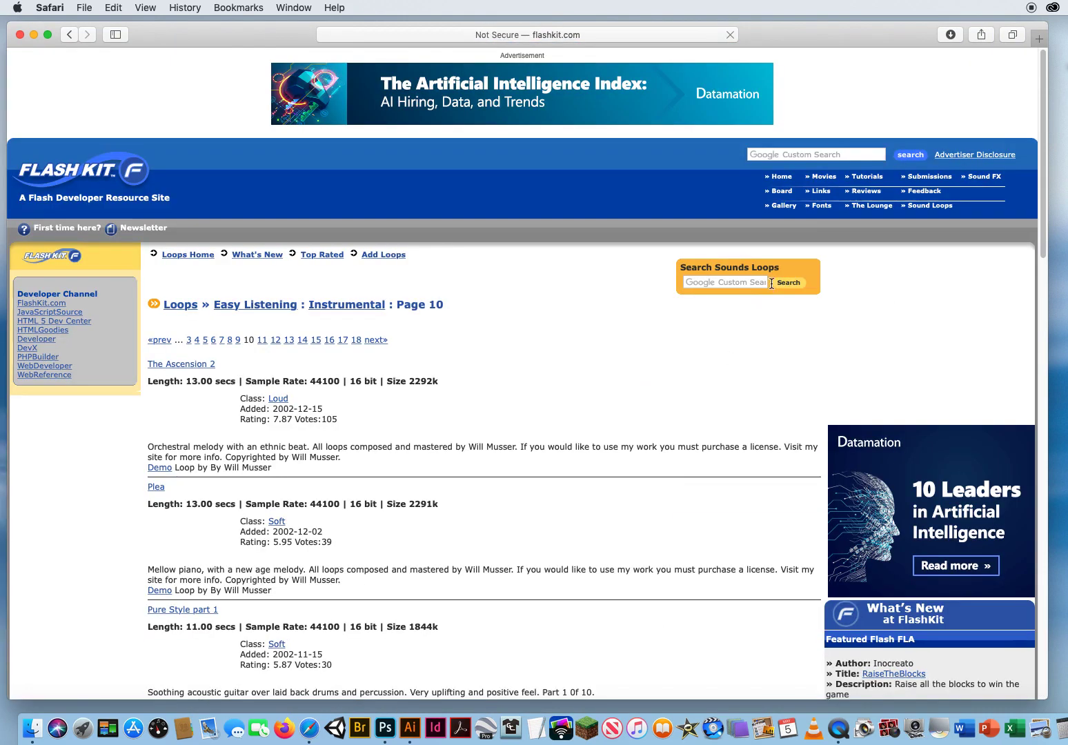
{"action": "scroll", "coordinate": [1032, 138], "scroll_direction": "down", "scroll_amount": 5}
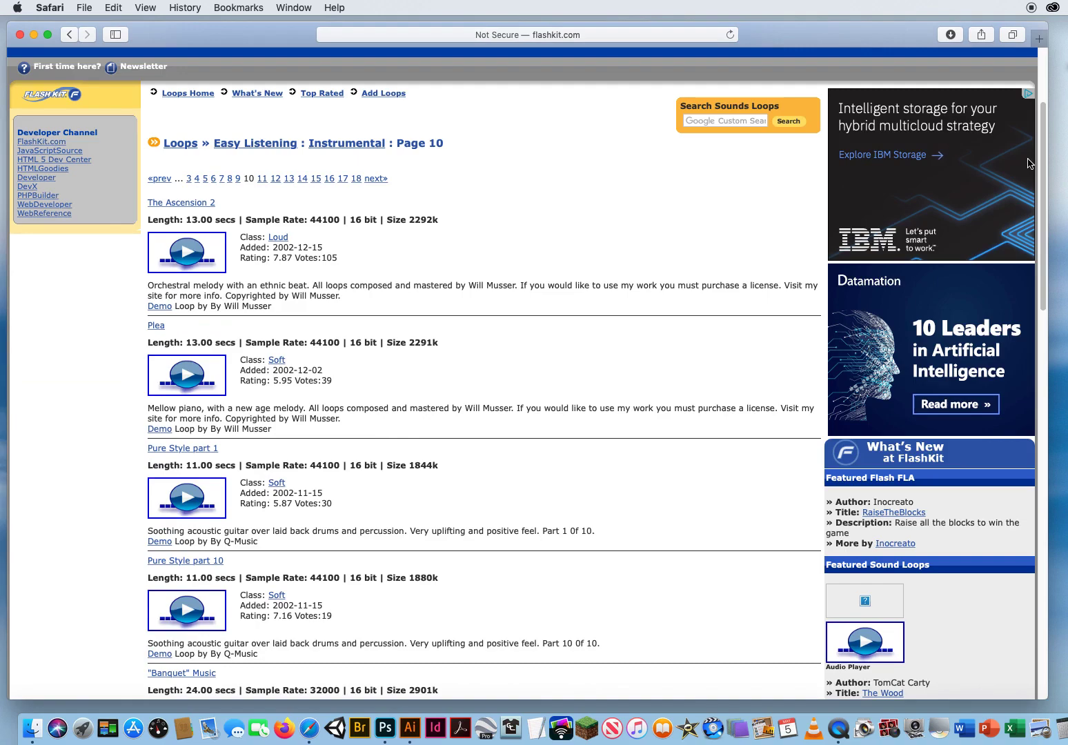
{"action": "left_click_drag", "start_coordinate": [1043, 157], "coordinate": [1034, 240]}
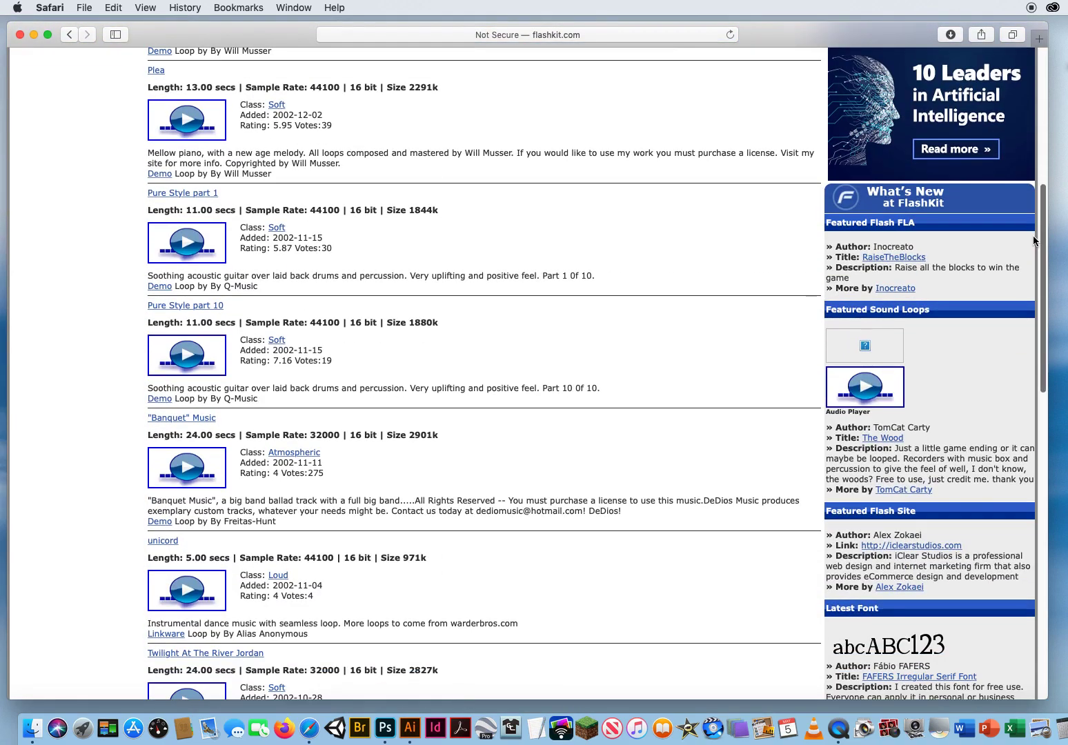
{"action": "scroll", "coordinate": [1033, 238], "scroll_direction": "up", "scroll_amount": 1}
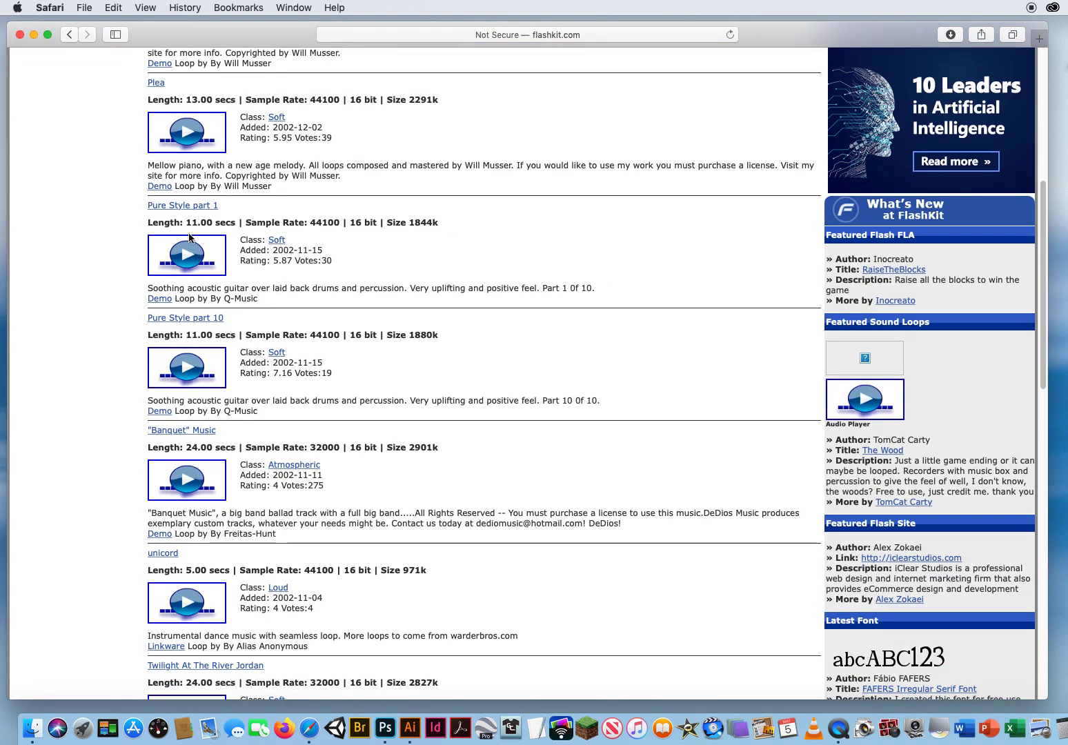
{"action": "scroll", "coordinate": [1005, 395], "scroll_direction": "down", "scroll_amount": 5}
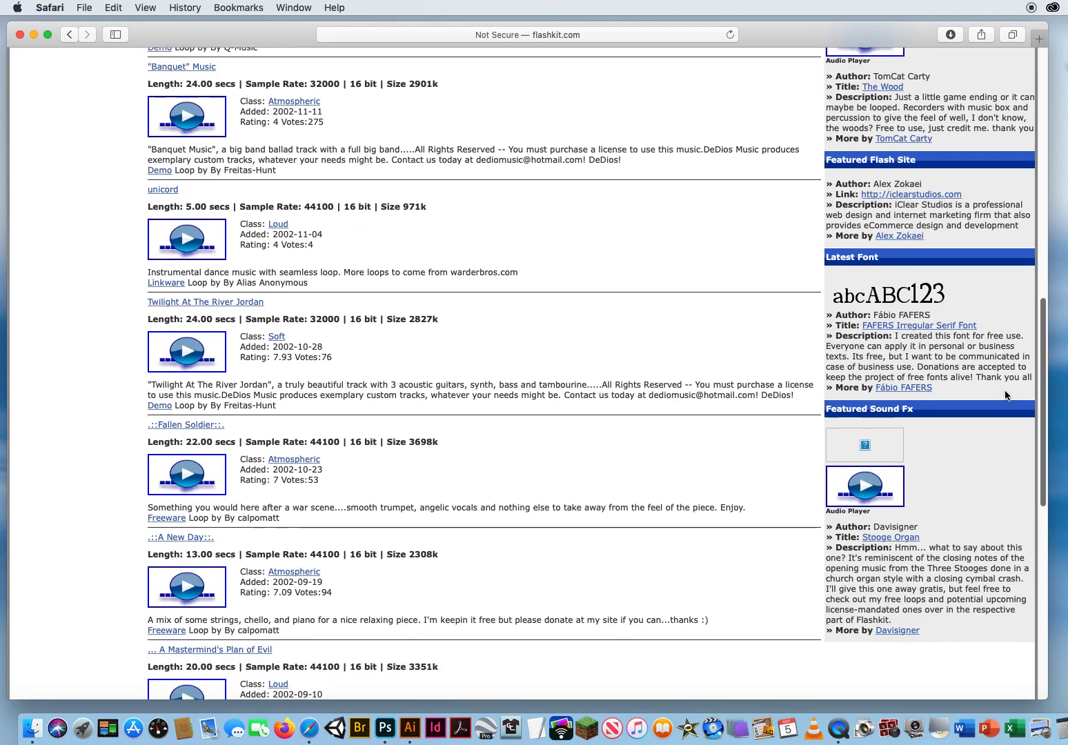
{"action": "scroll", "coordinate": [1005, 395], "scroll_direction": "down", "scroll_amount": 3}
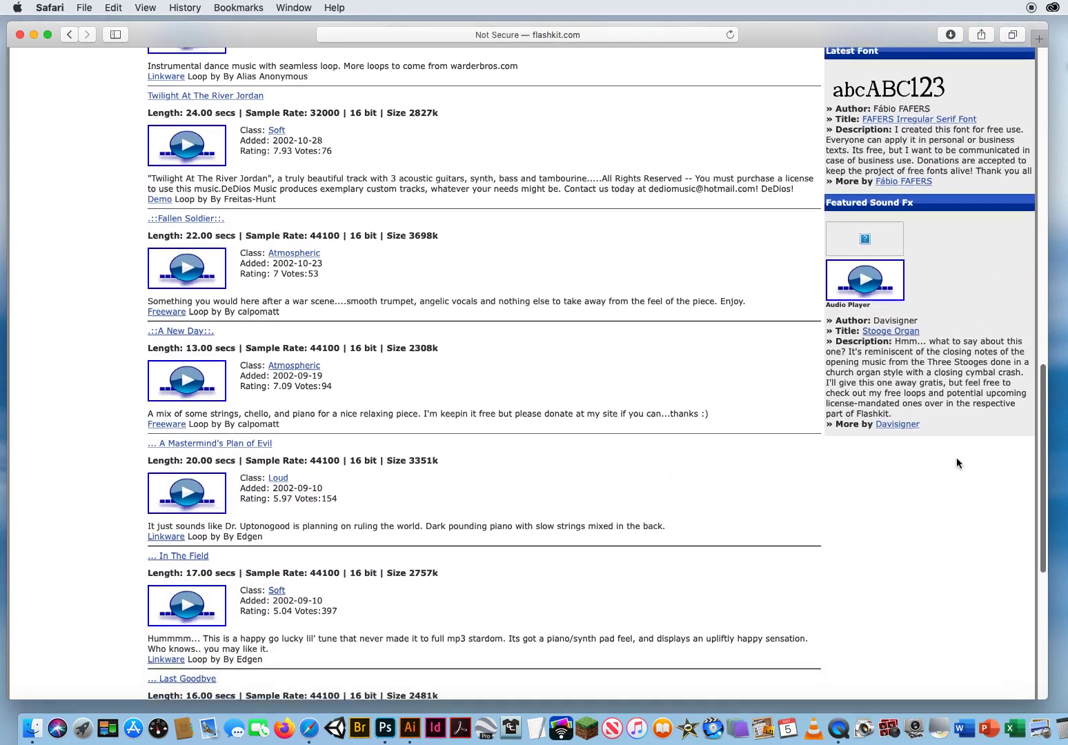
{"action": "scroll", "coordinate": [941, 482], "scroll_direction": "down", "scroll_amount": 3}
{"action": "scroll", "coordinate": [910, 494], "scroll_direction": "up", "scroll_amount": 1}
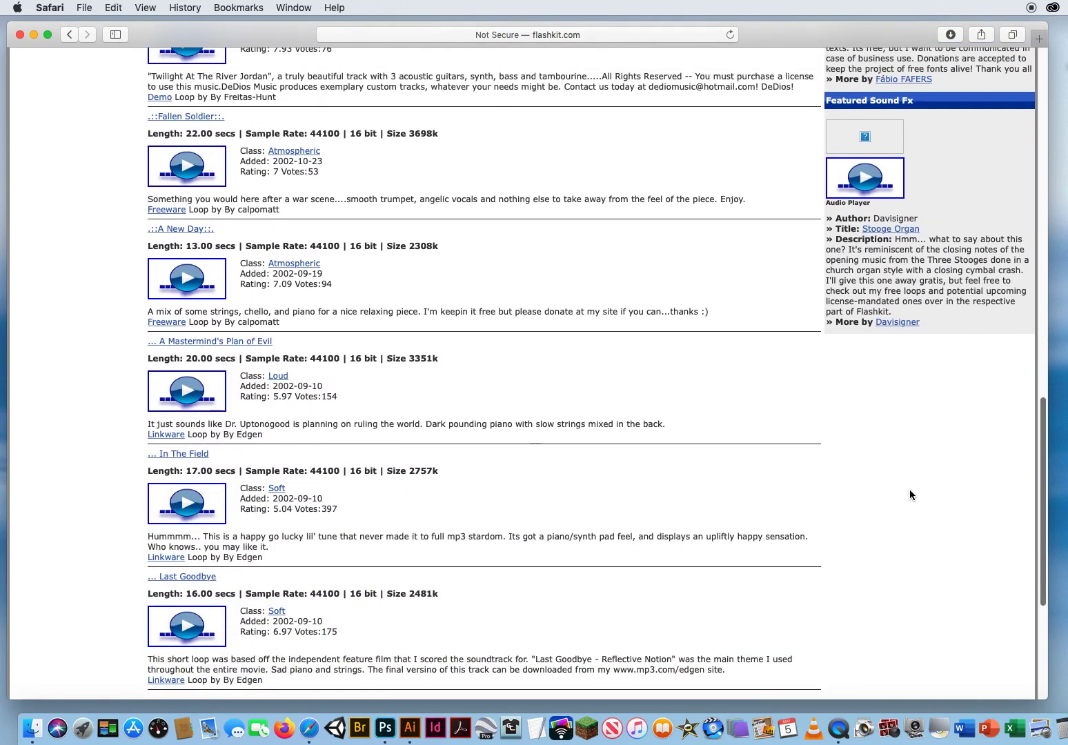
{"action": "scroll", "coordinate": [909, 491], "scroll_direction": "up", "scroll_amount": 3}
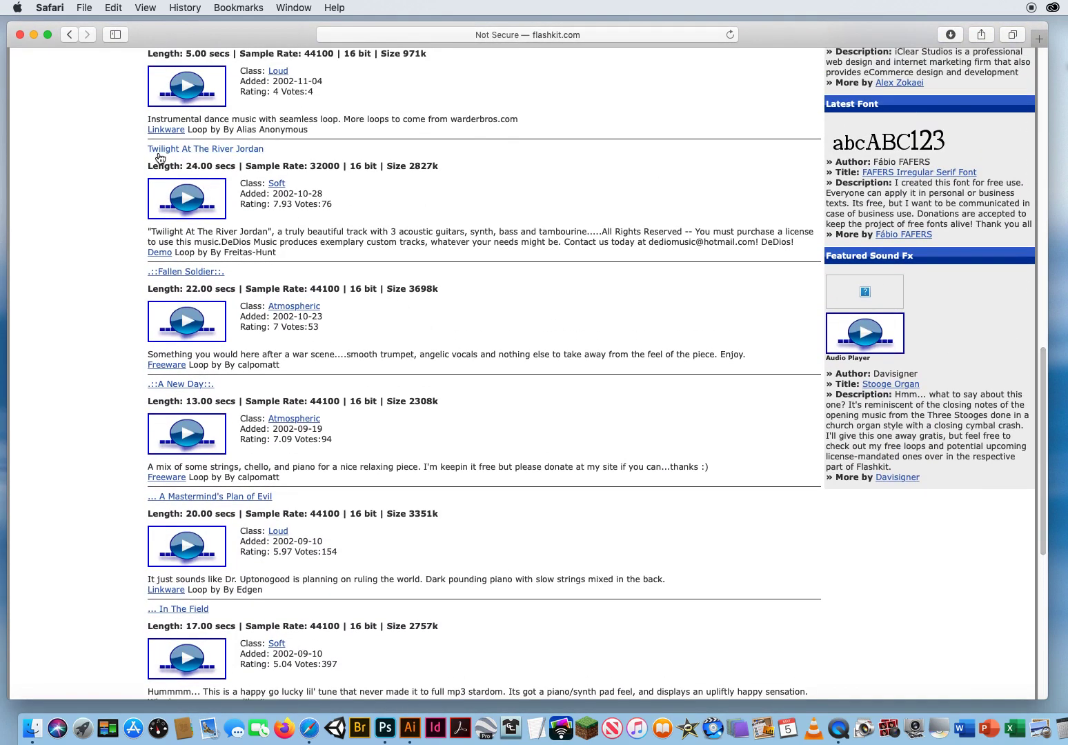
Preview Twilight At The River Jordan with the volume raised, then stop it
{"action": "left_click", "coordinate": [185, 200]}
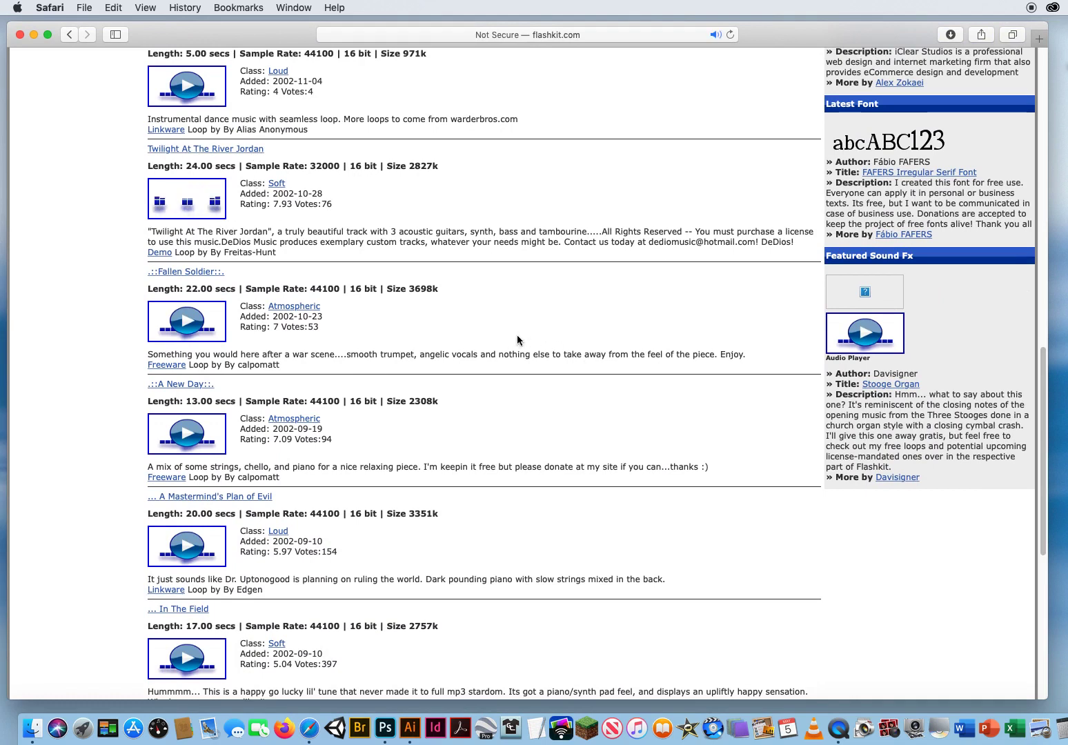
{"action": "key", "text": "XF86AudioRaiseVolume"}
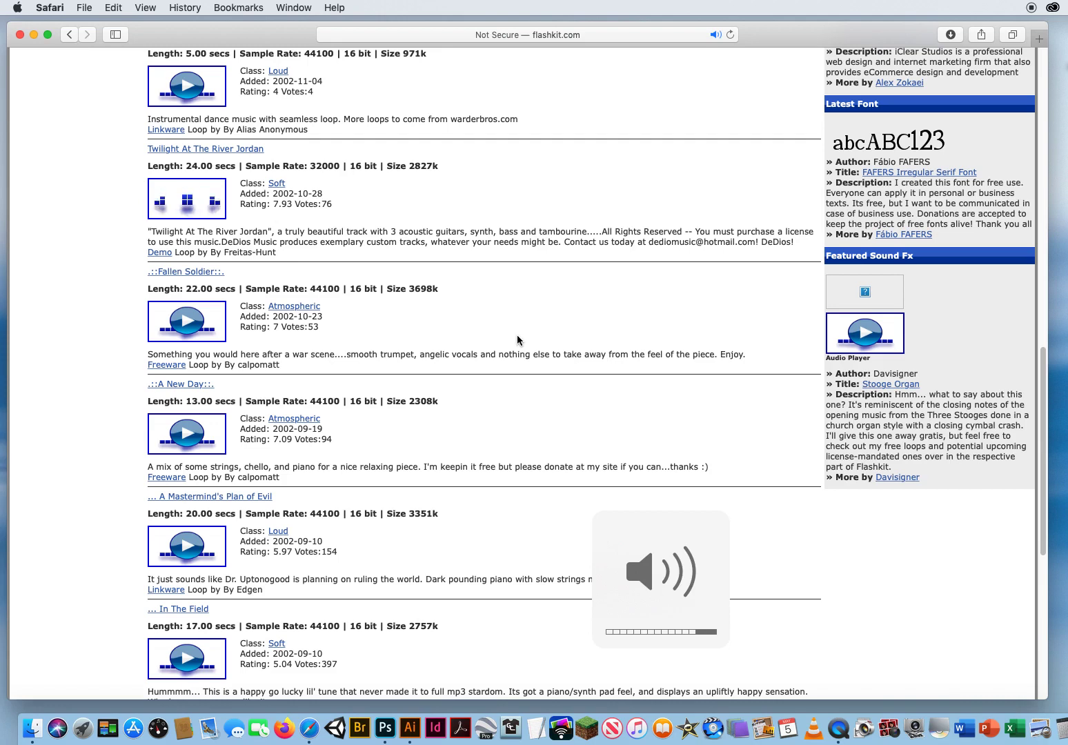
{"action": "left_click", "coordinate": [189, 203]}
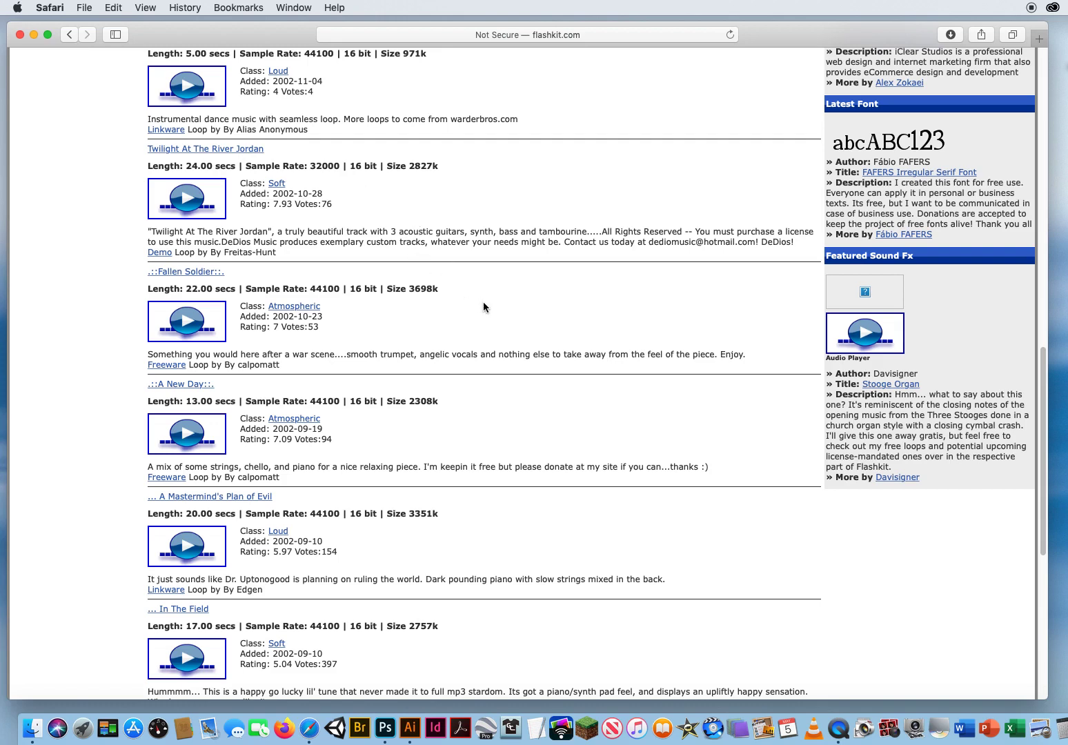
Open the Twilight At The River Jordan page, start Download Linked File As for its MP3, then cancel
{"action": "left_click", "coordinate": [204, 151]}
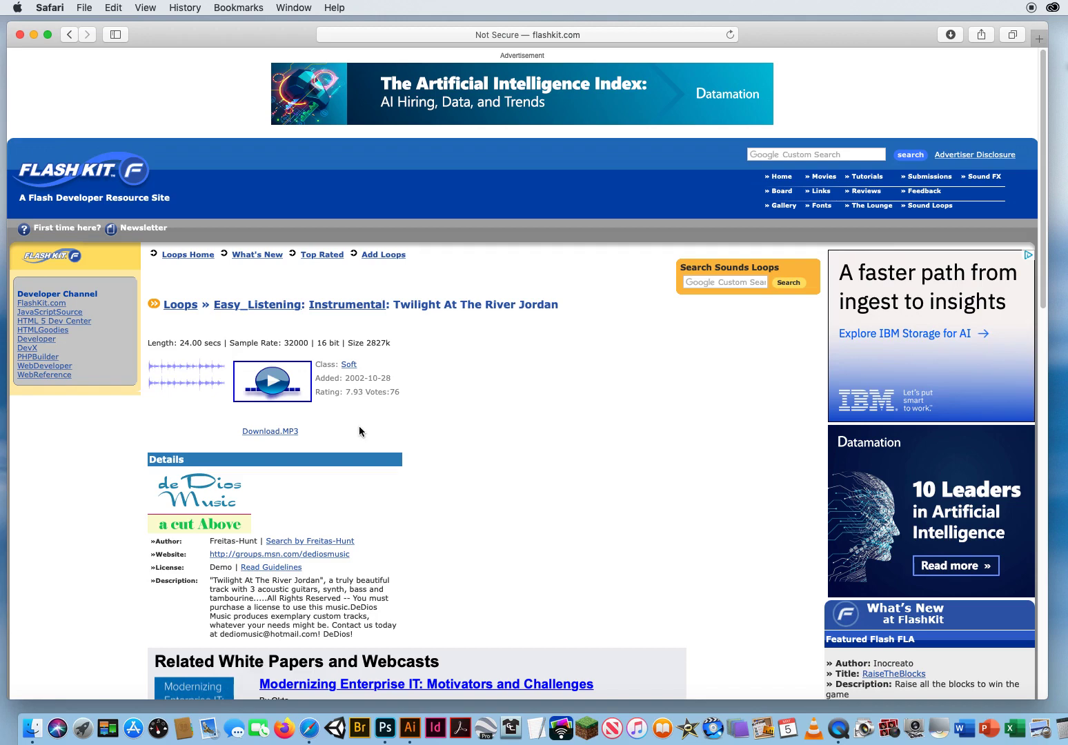
{"action": "right_click", "coordinate": [274, 431]}
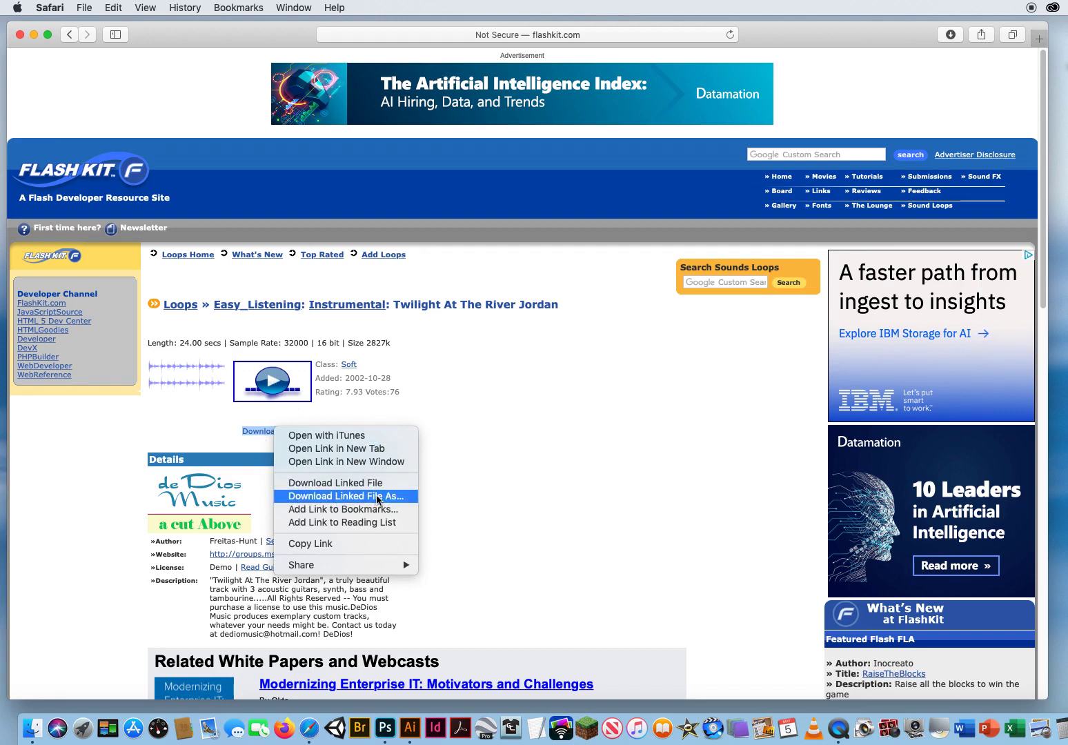
{"action": "left_click", "coordinate": [528, 482]}
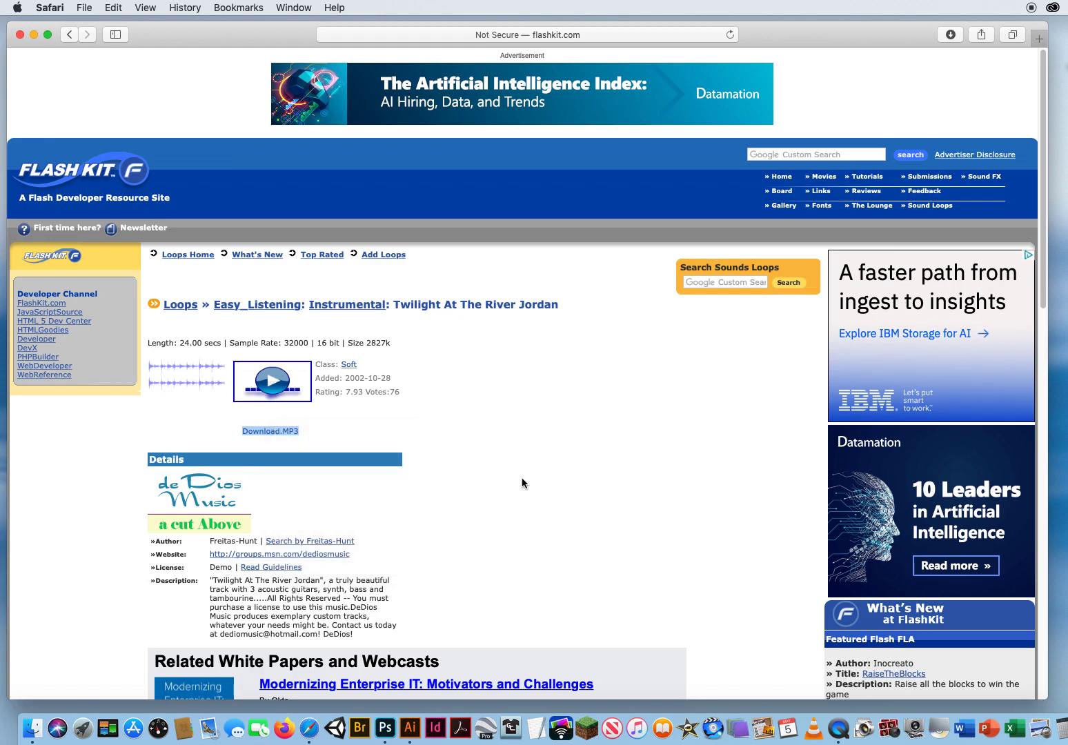
{"action": "left_click_drag", "start_coordinate": [605, 69], "coordinate": [578, 67]}
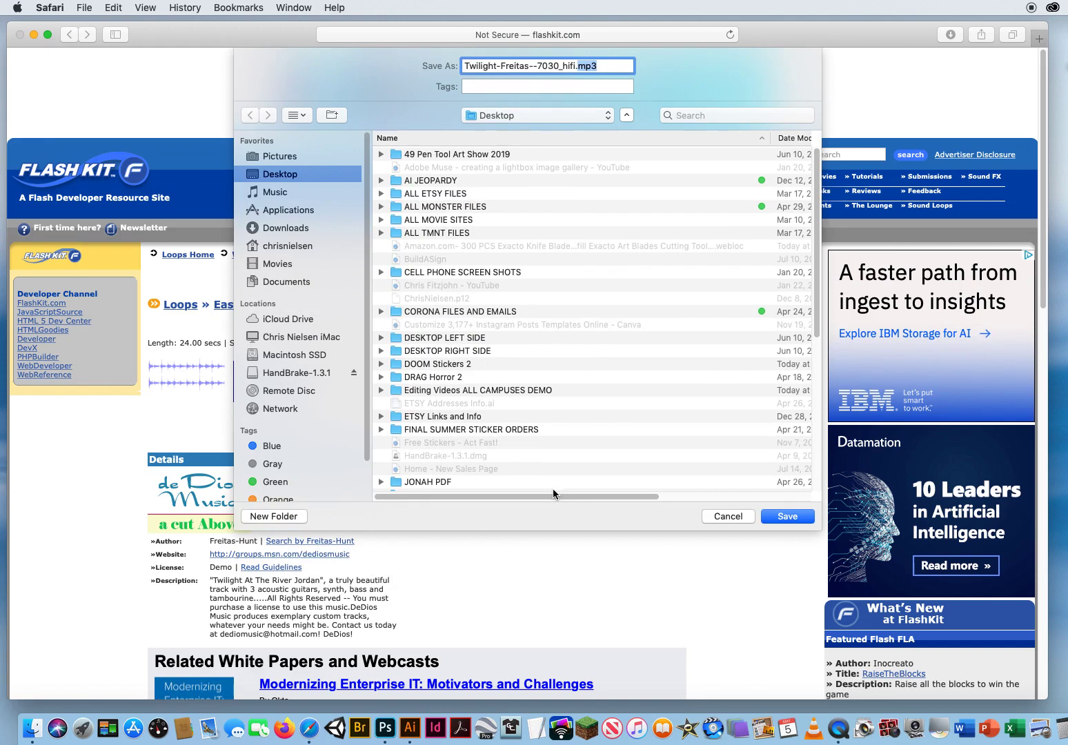
{"action": "left_click", "coordinate": [728, 516]}
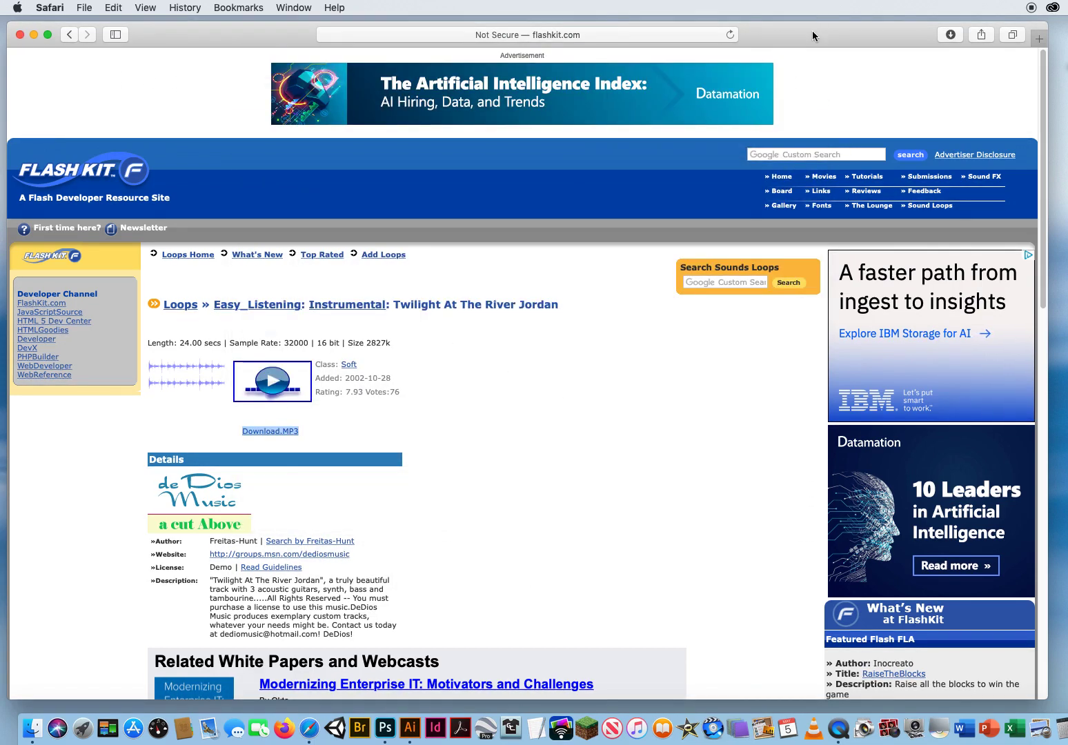
Open Flash Kit's Sound FX section and its Mayhem category
{"action": "left_click_drag", "start_coordinate": [812, 30], "coordinate": [813, 32]}
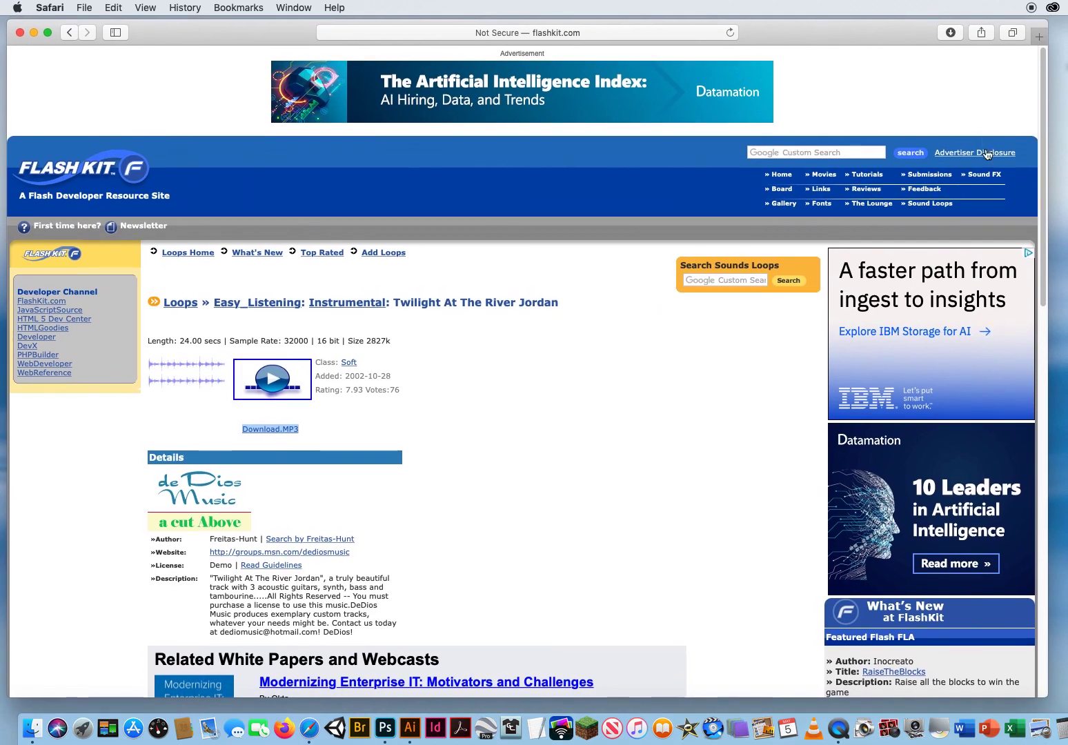
{"action": "left_click", "coordinate": [983, 175]}
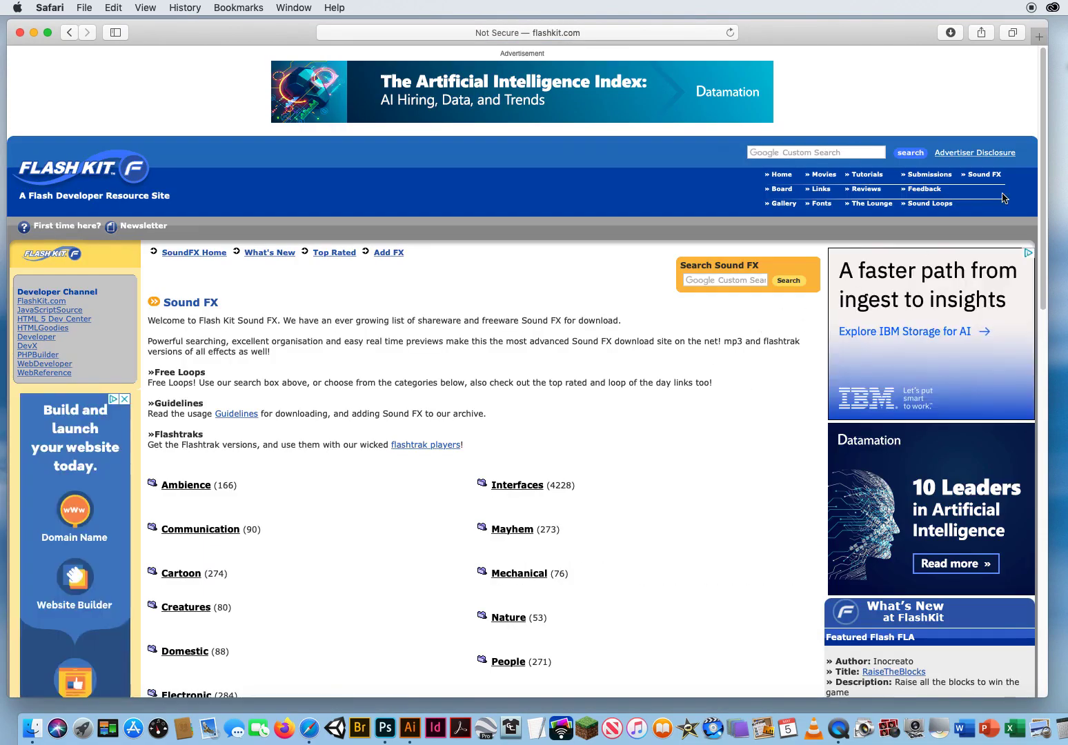
{"action": "scroll", "coordinate": [1025, 262], "scroll_direction": "down", "scroll_amount": 5}
{"action": "scroll", "coordinate": [1024, 262], "scroll_direction": "down", "scroll_amount": 1}
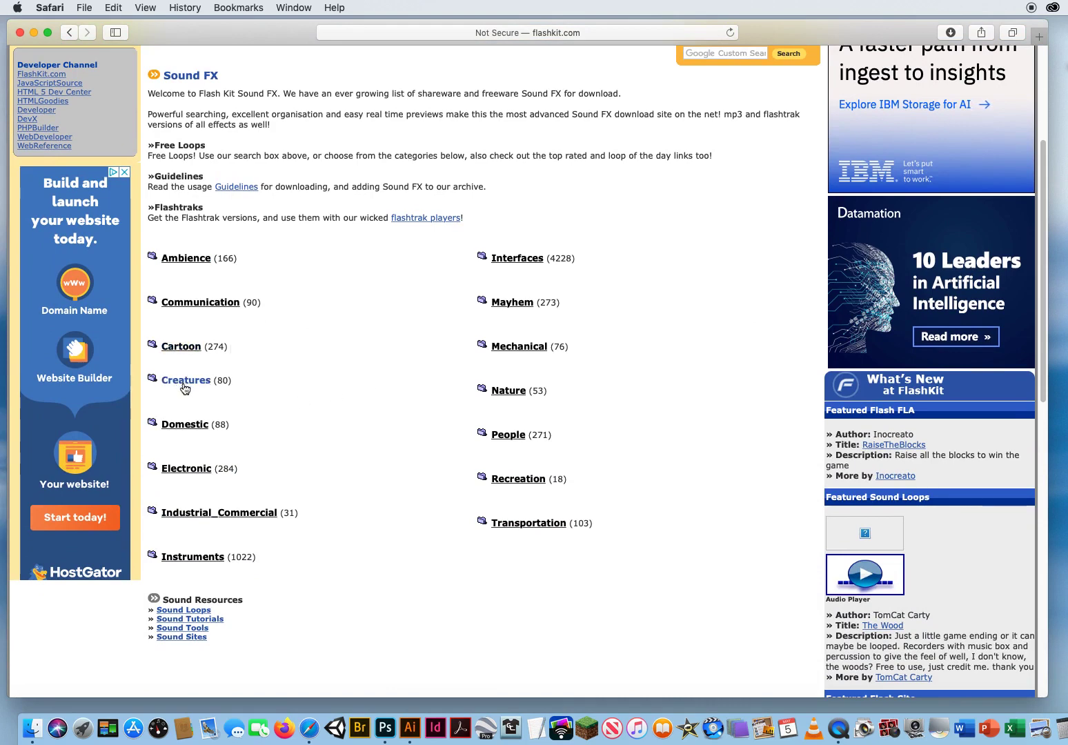
{"action": "left_click", "coordinate": [511, 304]}
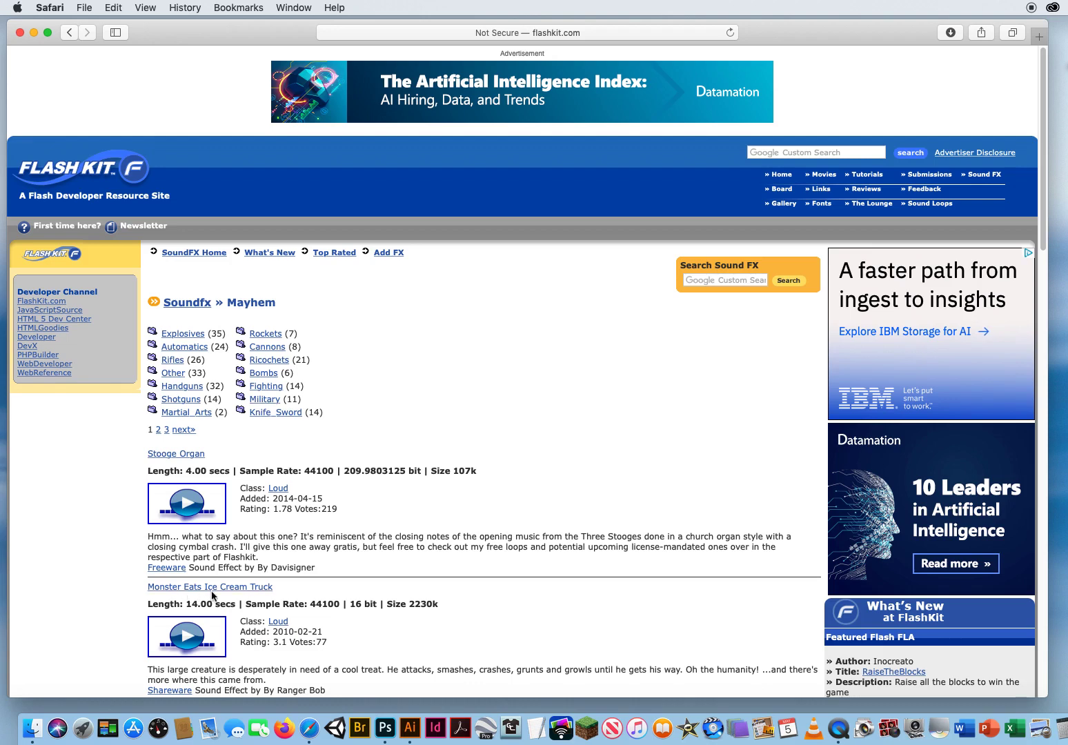
Preview Monster Eats Ice Cream Truck, then go back to the Twilight At The River Jordan page
{"action": "left_click", "coordinate": [187, 639]}
{"action": "left_click", "coordinate": [69, 33]}
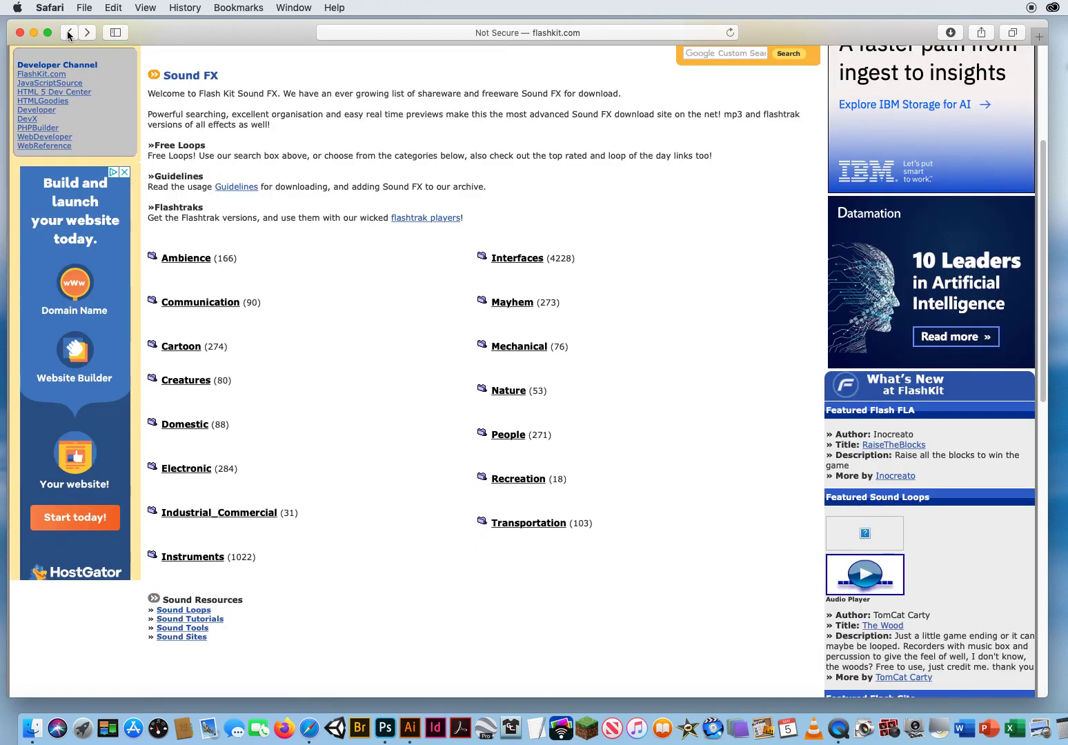
{"action": "left_click", "coordinate": [69, 33]}
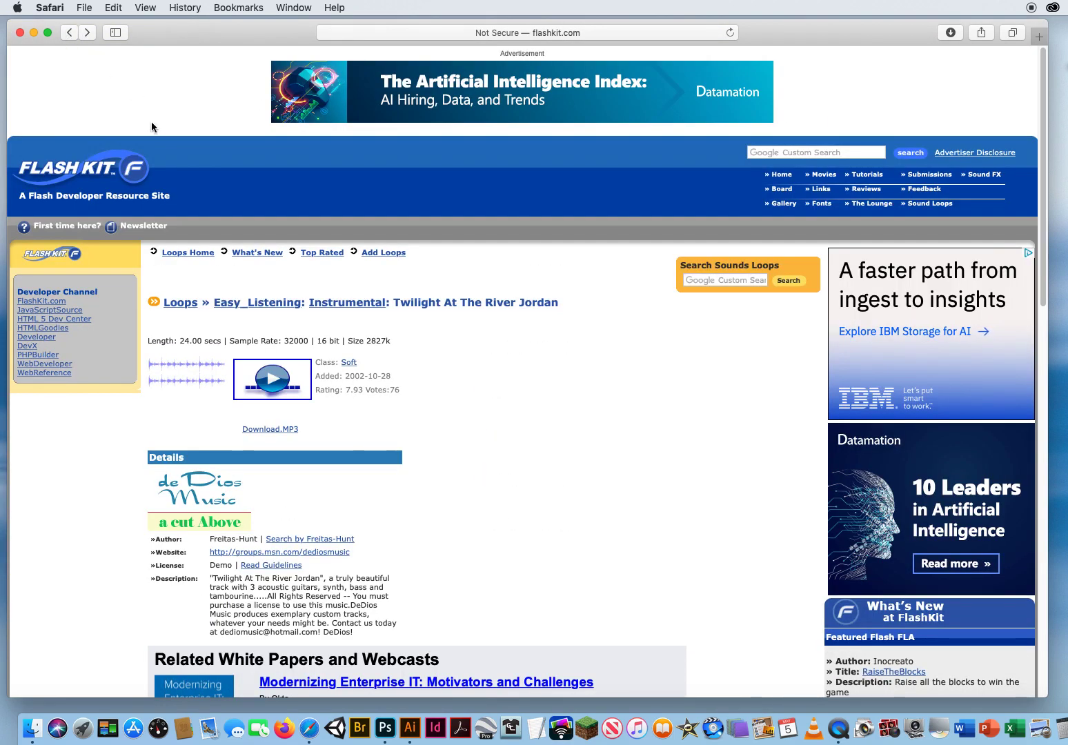
Go back to the instrumental loop list and close the Safari window
{"action": "left_click", "coordinate": [69, 32]}
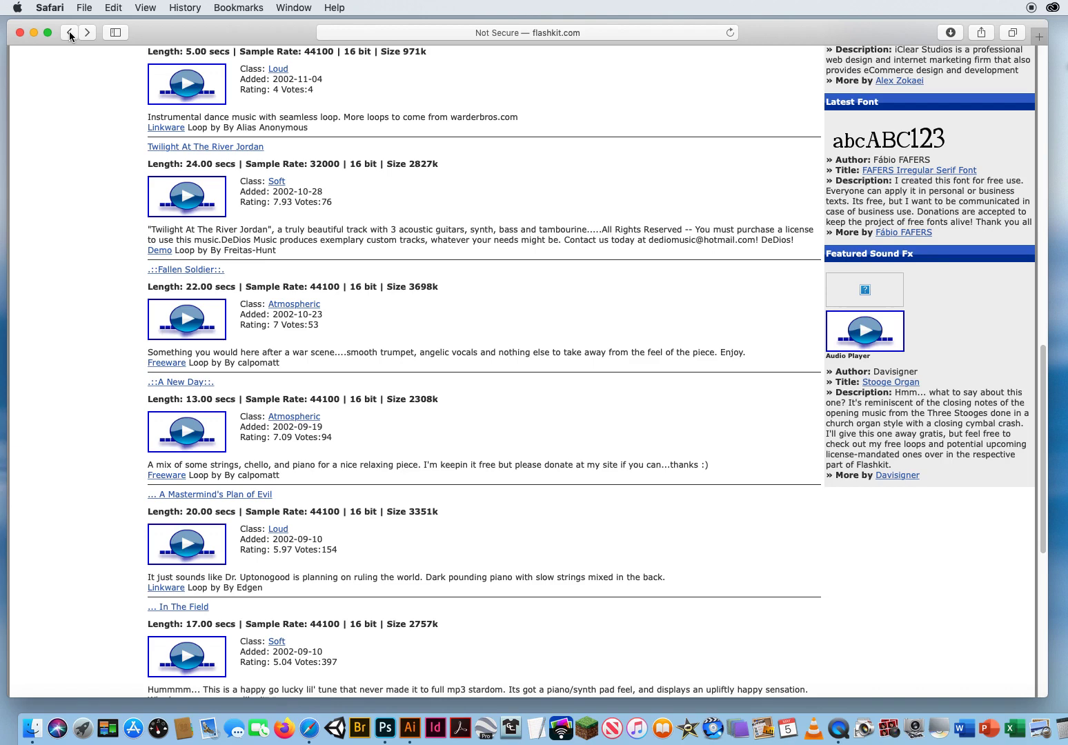
{"action": "left_click", "coordinate": [19, 36]}
Open My Video Project.psd in Photoshop via File > Open
{"action": "left_click", "coordinate": [385, 728]}
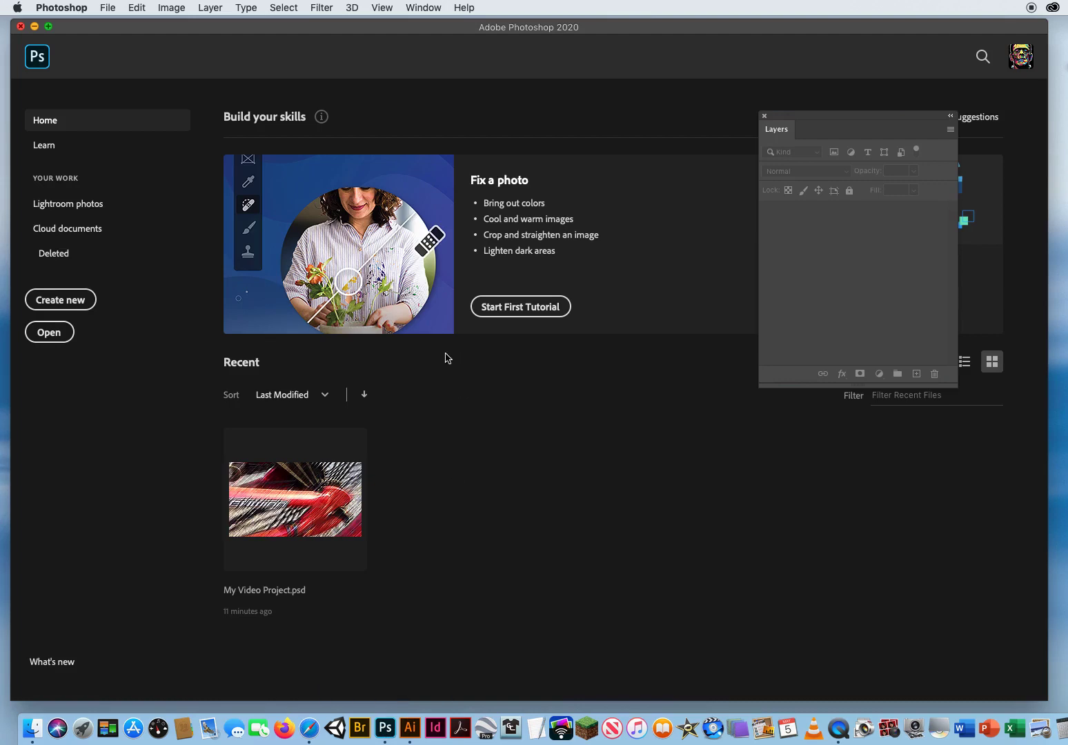
{"action": "left_click", "coordinate": [108, 9]}
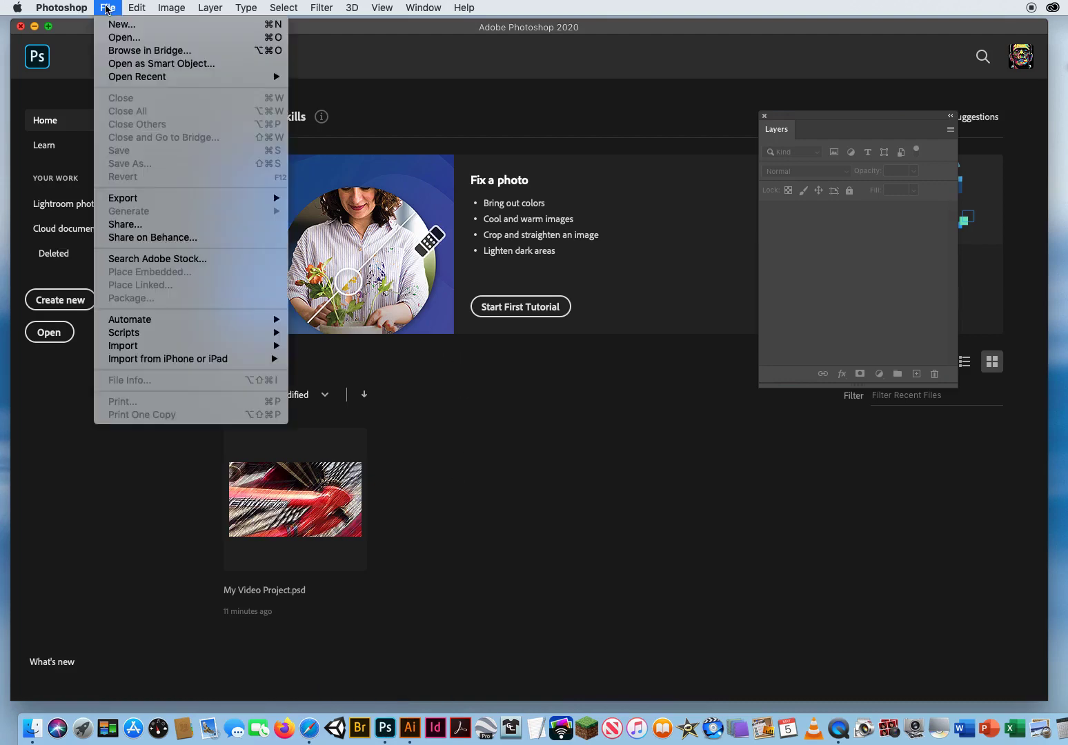
{"action": "left_click", "coordinate": [124, 37]}
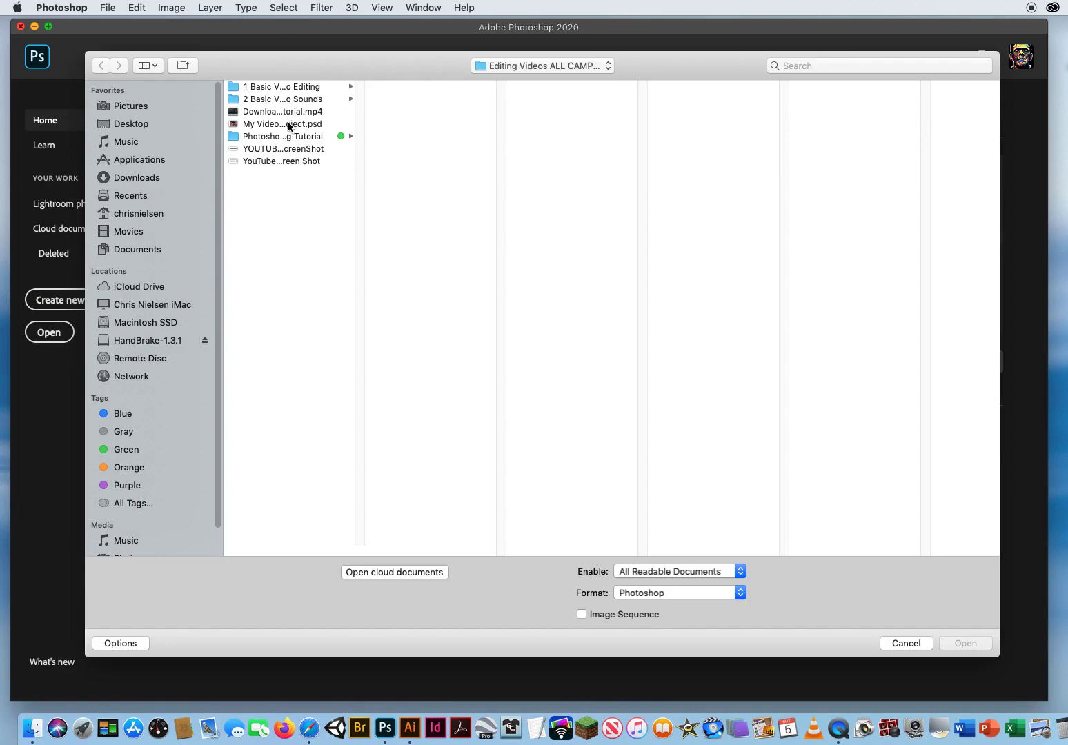
{"action": "left_click", "coordinate": [287, 124]}
{"action": "left_click", "coordinate": [953, 643]}
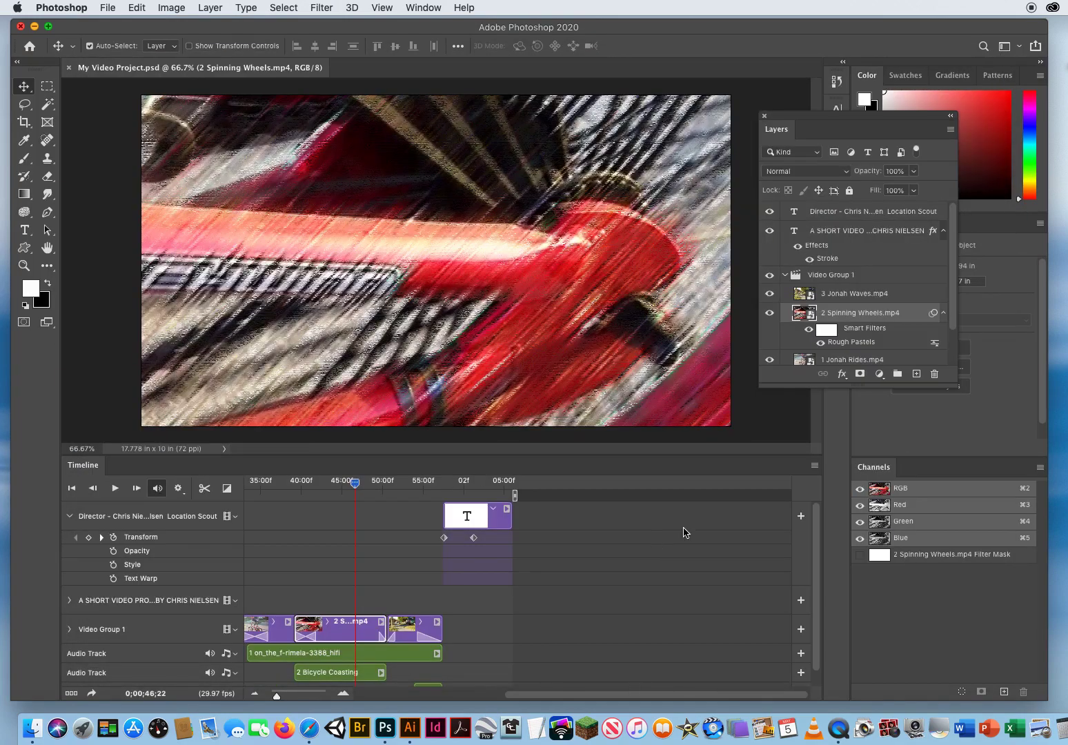
Zoom the timeline in and make the timeline panel taller
{"action": "left_click_drag", "start_coordinate": [273, 698], "coordinate": [276, 698]}
{"action": "left_click_drag", "start_coordinate": [816, 602], "coordinate": [800, 687]}
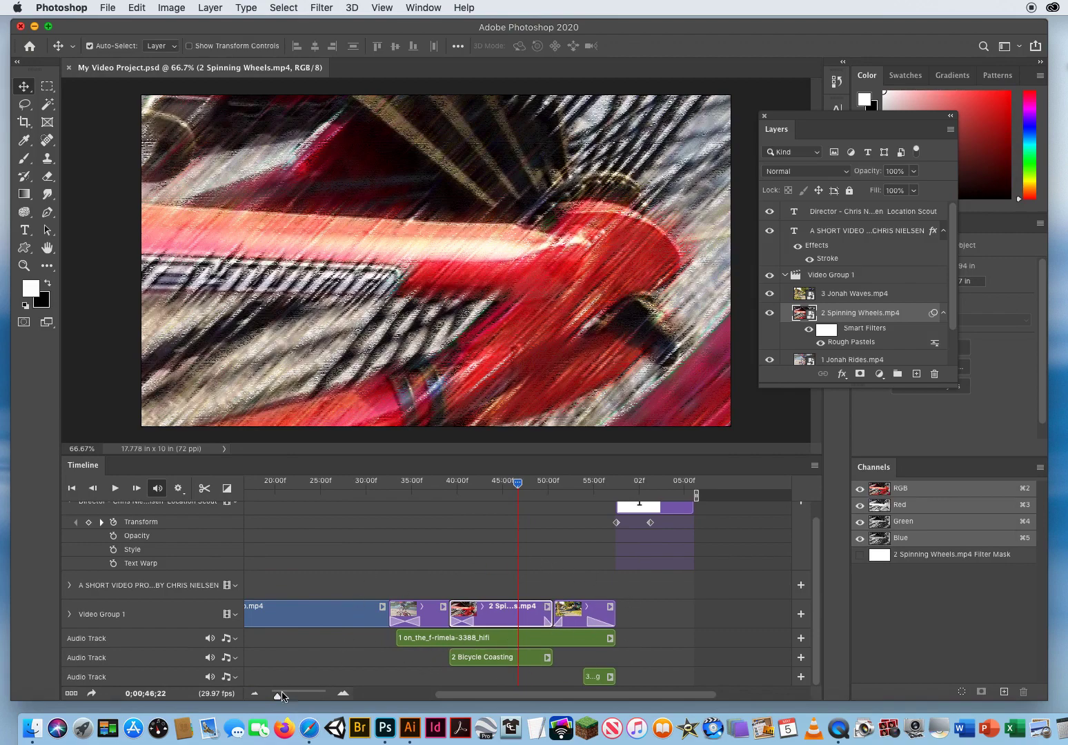
{"action": "left_click_drag", "start_coordinate": [277, 697], "coordinate": [280, 698]}
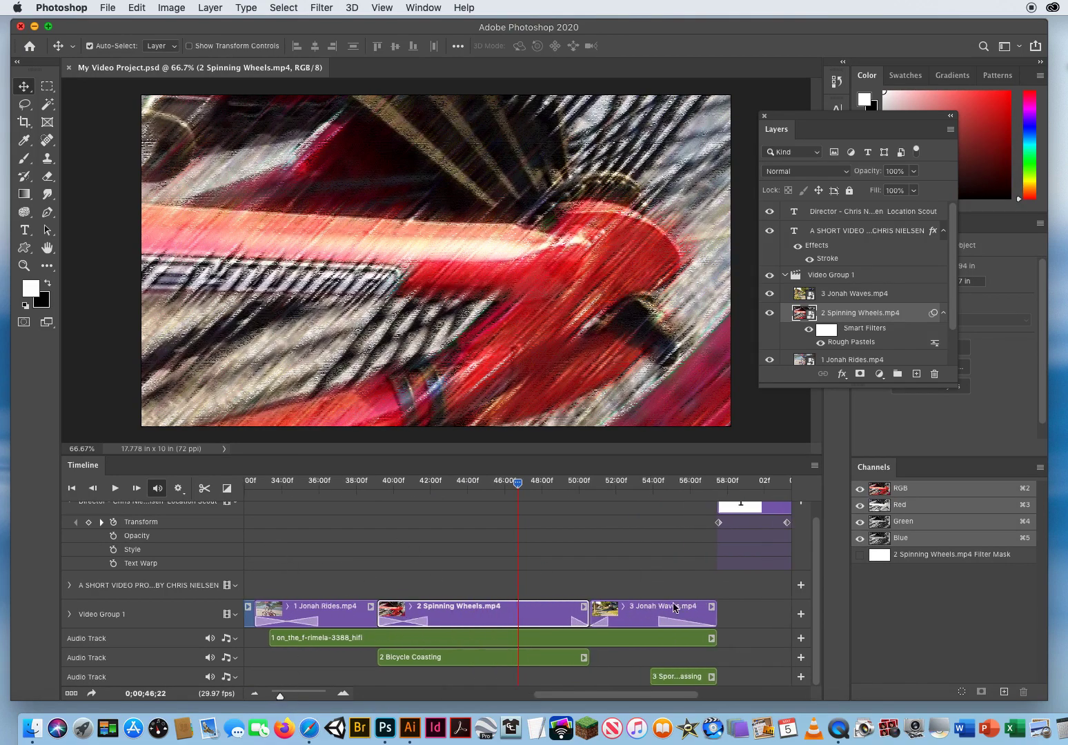
{"action": "left_click_drag", "start_coordinate": [602, 700], "coordinate": [421, 698]}
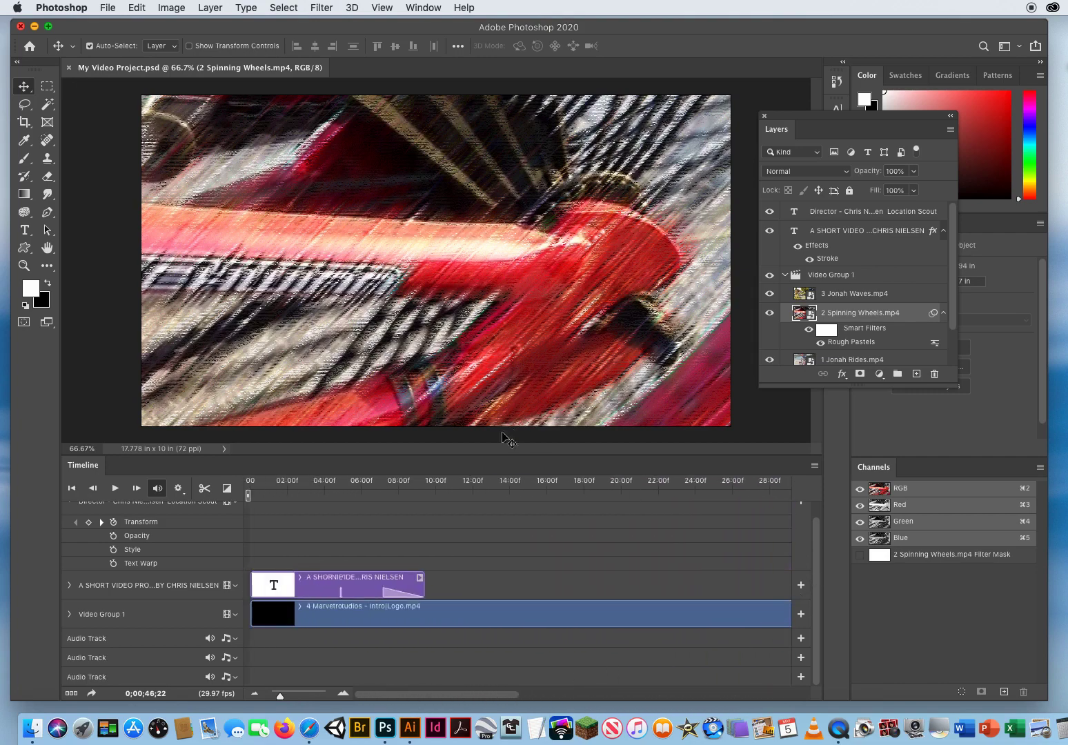
{"action": "left_click_drag", "start_coordinate": [501, 453], "coordinate": [466, 320]}
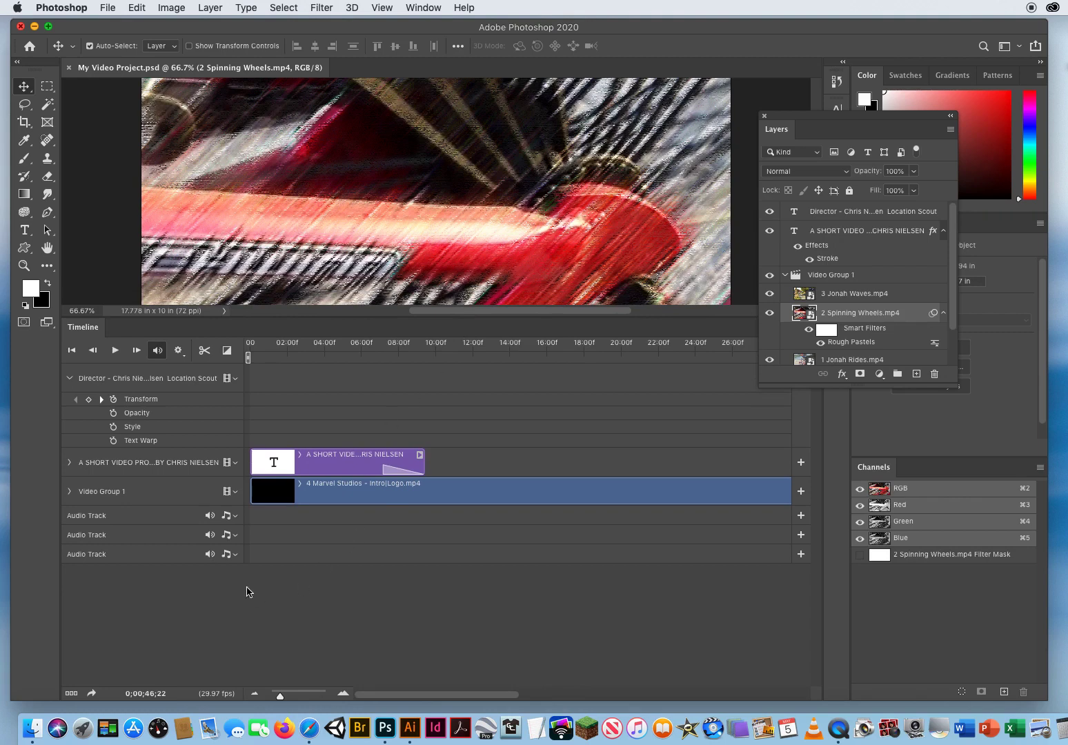
Add a new audio track and place 3 Sports Car Passing.mp3 from 2 Basic Video Sounds on it
{"action": "left_click", "coordinate": [228, 558]}
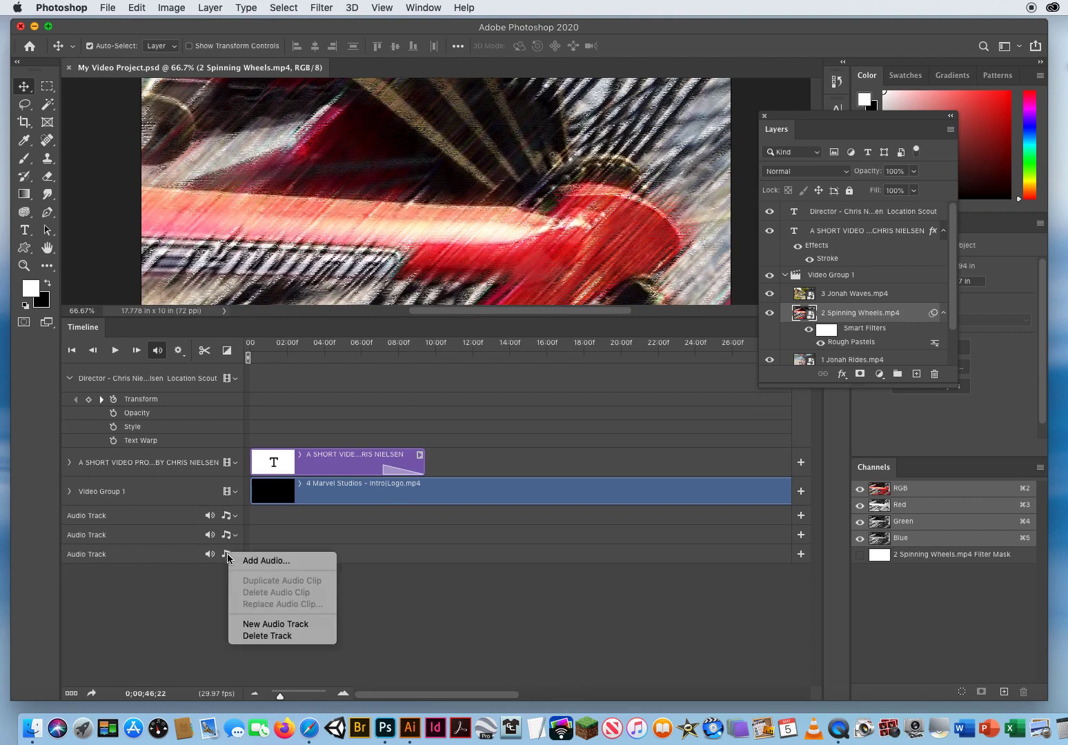
{"action": "left_click", "coordinate": [270, 625]}
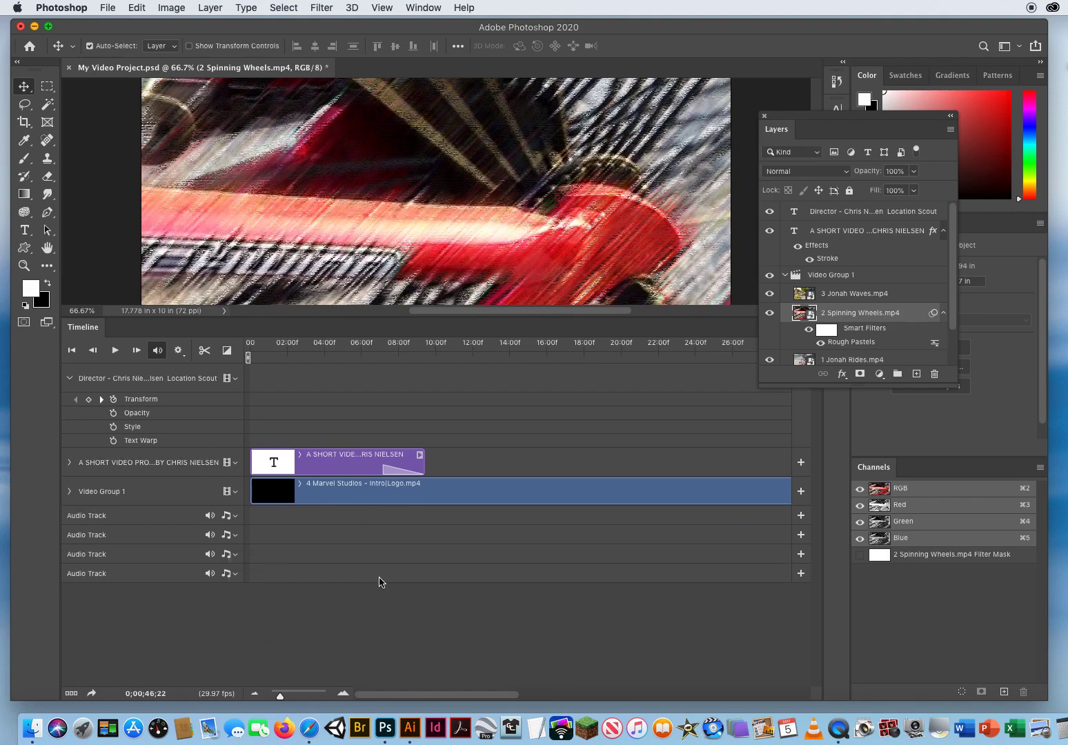
{"action": "left_click", "coordinate": [226, 574]}
{"action": "left_click", "coordinate": [261, 581]}
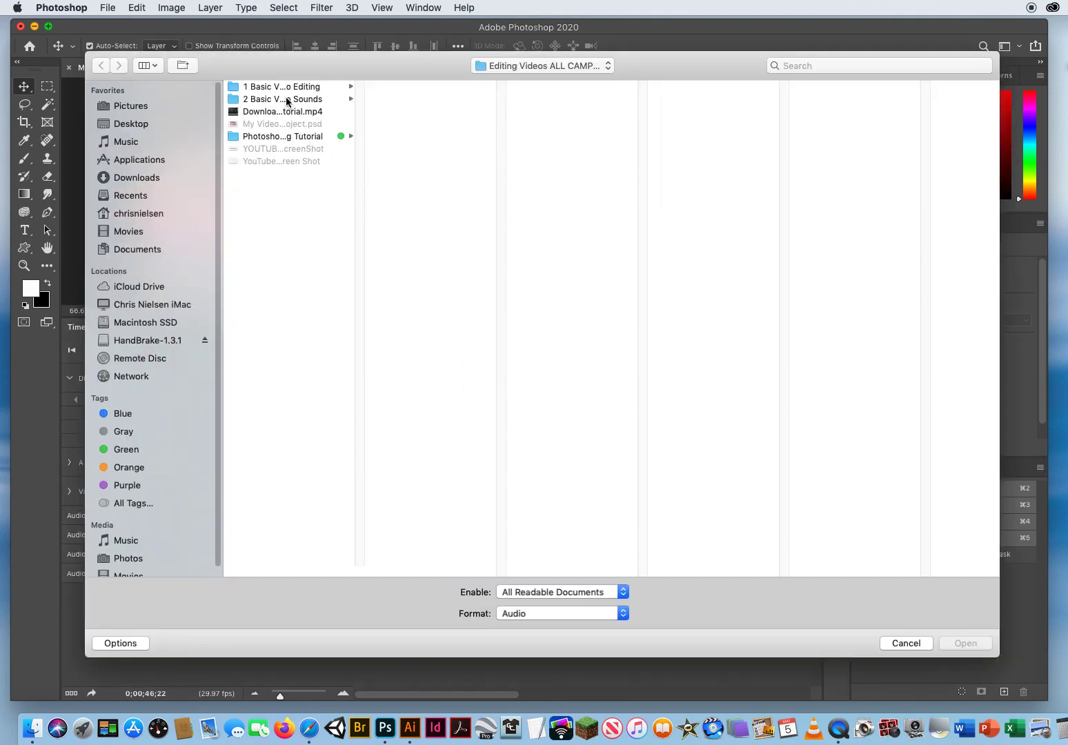
{"action": "left_click", "coordinate": [290, 99]}
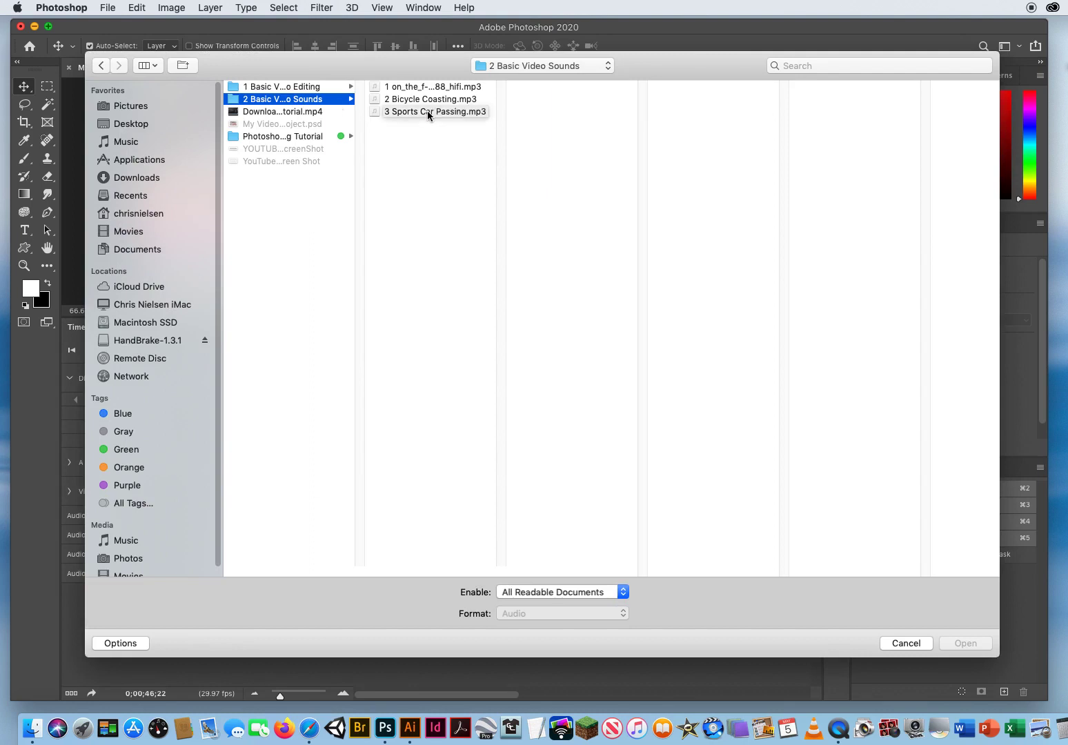
{"action": "left_click", "coordinate": [427, 112]}
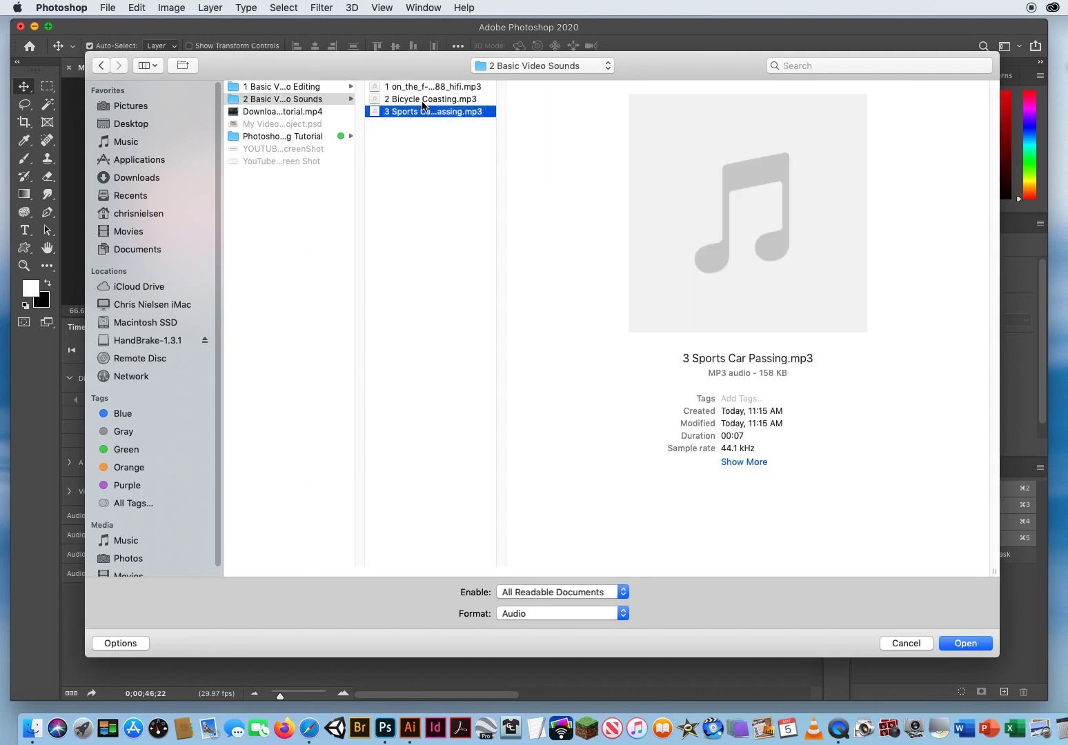
{"action": "left_click", "coordinate": [952, 643]}
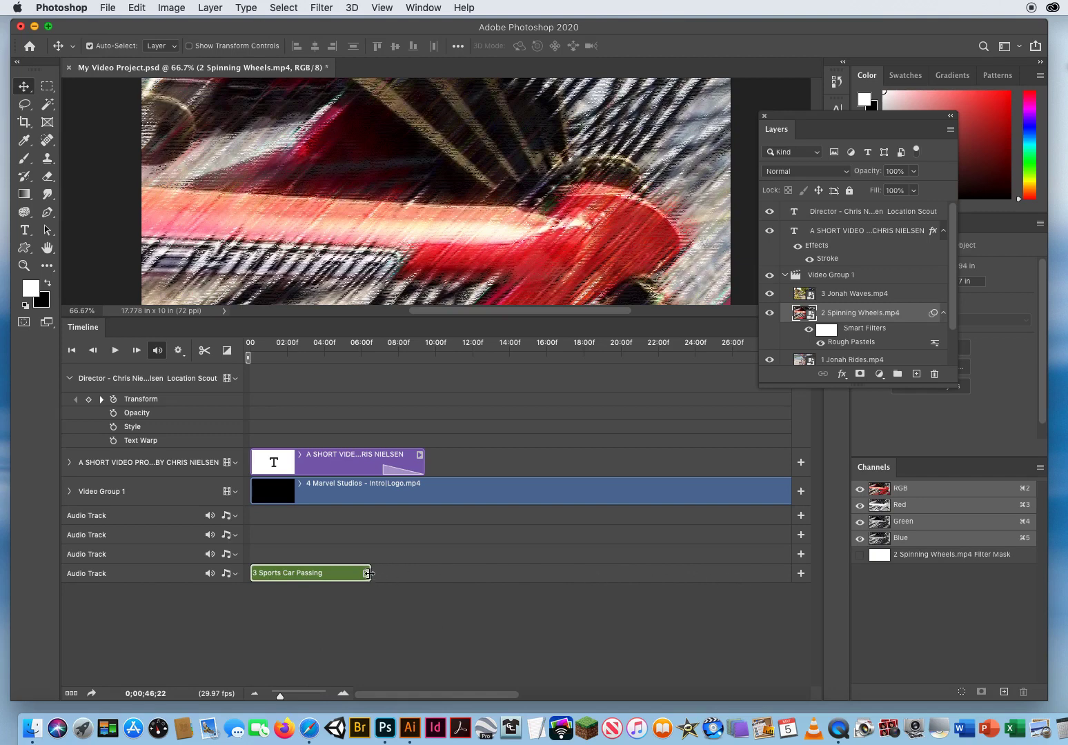
Duplicate the Sports Car Passing clip twice and move the playhead to about 02;00
{"action": "left_click_drag", "start_coordinate": [370, 573], "coordinate": [413, 572]}
{"action": "left_click", "coordinate": [229, 575]}
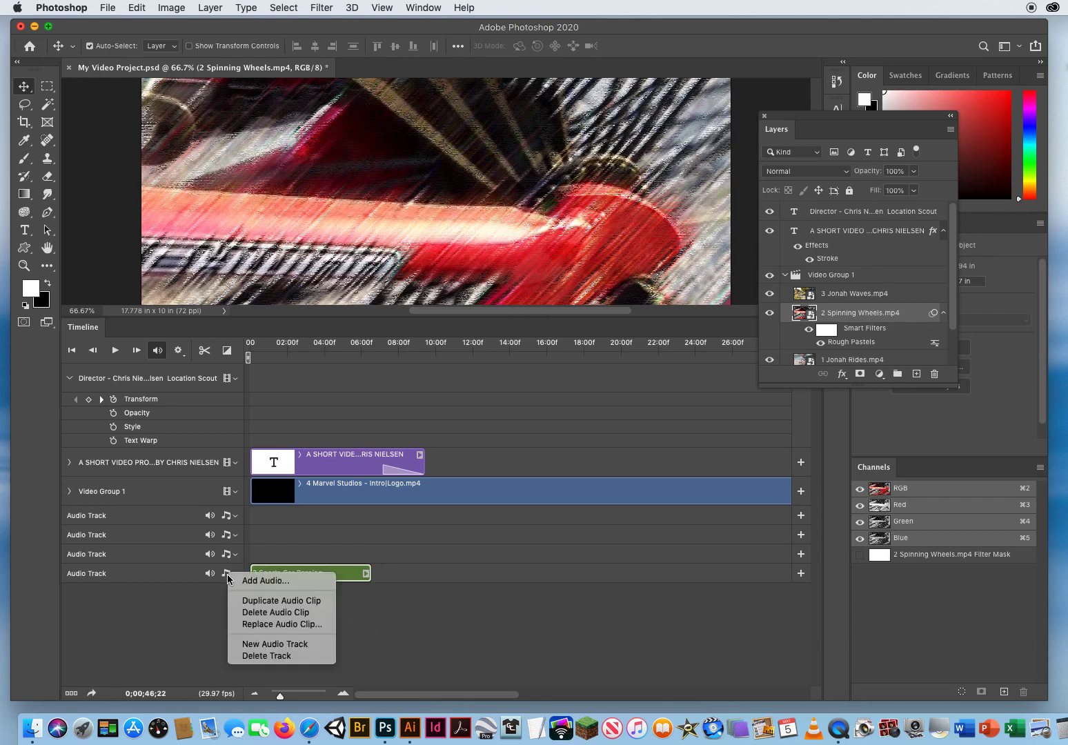
{"action": "left_click", "coordinate": [283, 602]}
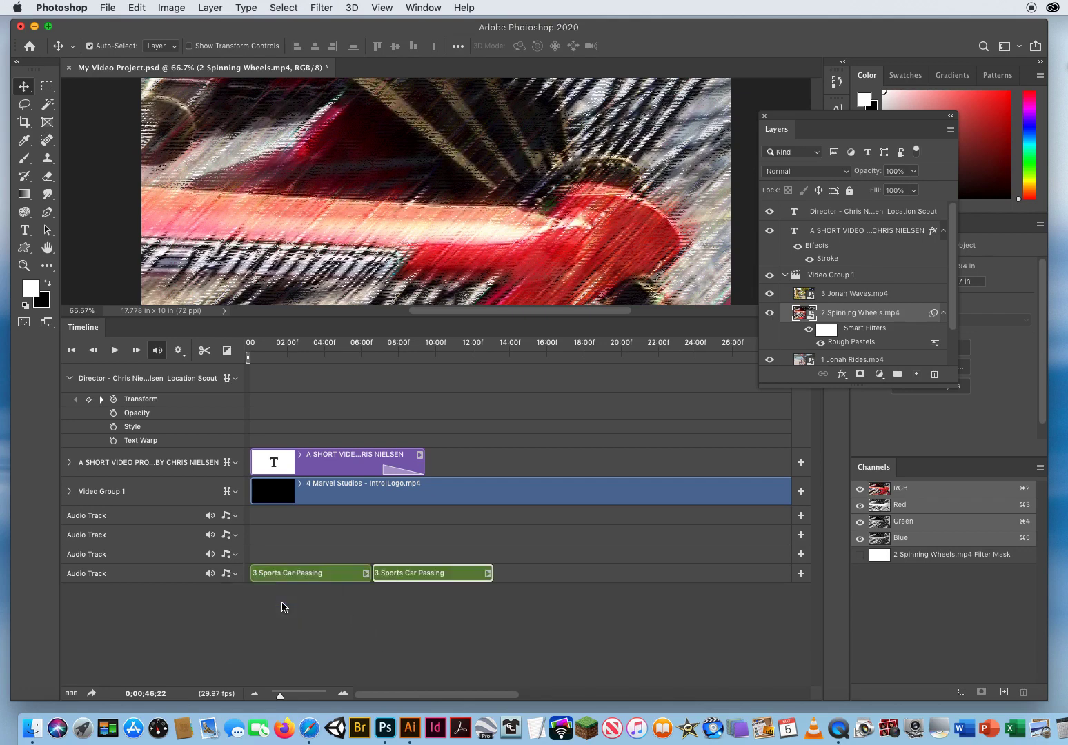
{"action": "left_click", "coordinate": [229, 574]}
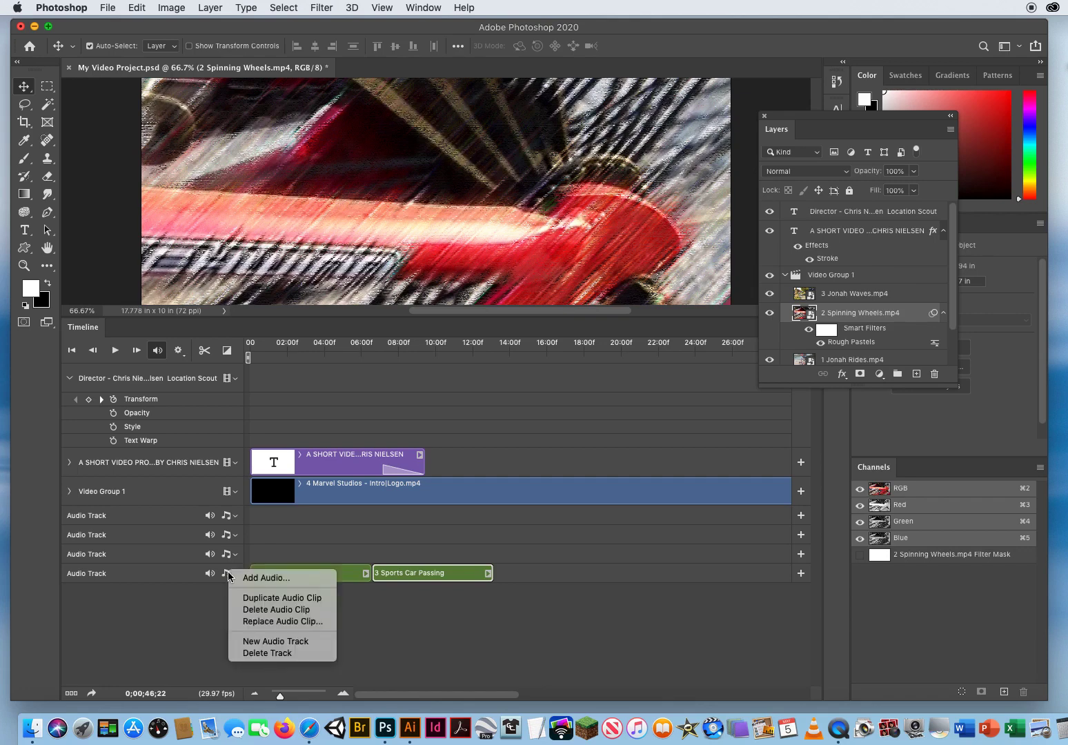
{"action": "left_click", "coordinate": [275, 598]}
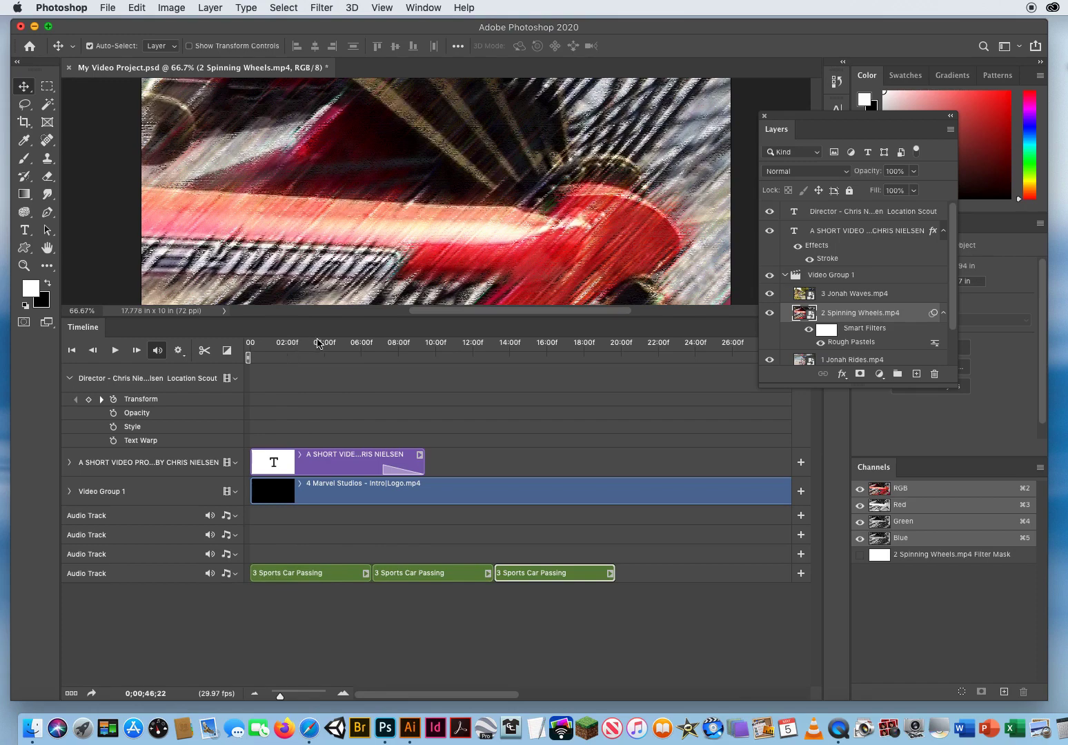
{"action": "left_click", "coordinate": [290, 345]}
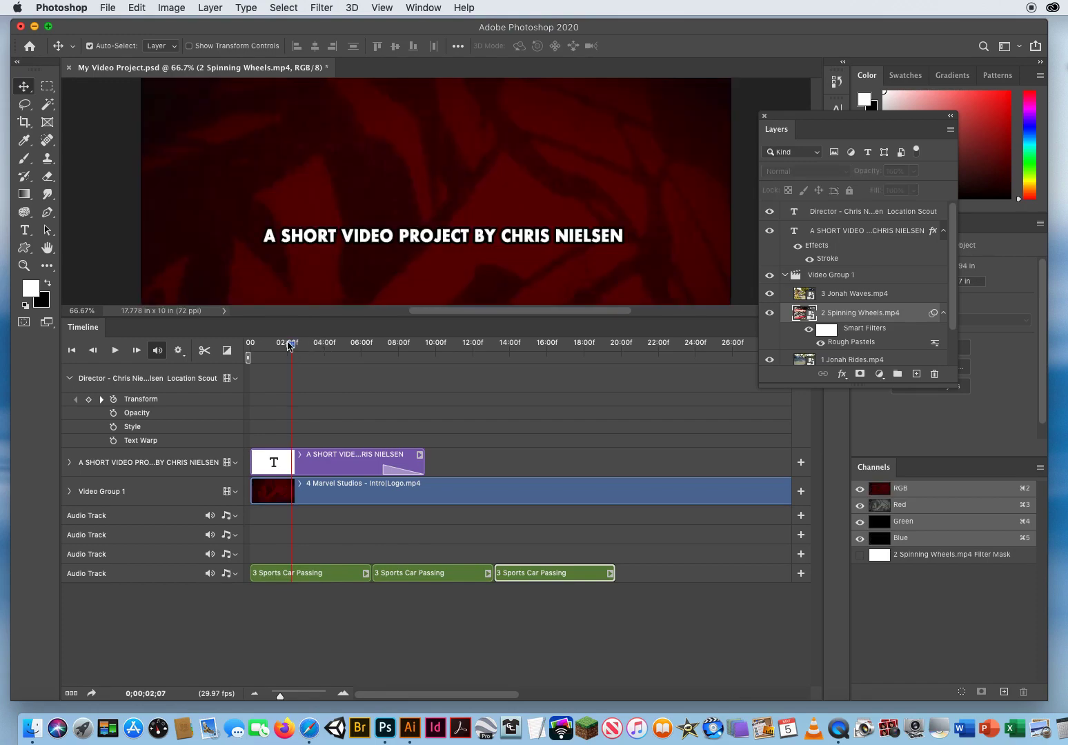
Scrub the playhead across the timeline to preview the video with the three Sports Car Passing clips
{"action": "left_click_drag", "start_coordinate": [290, 345], "coordinate": [582, 354]}
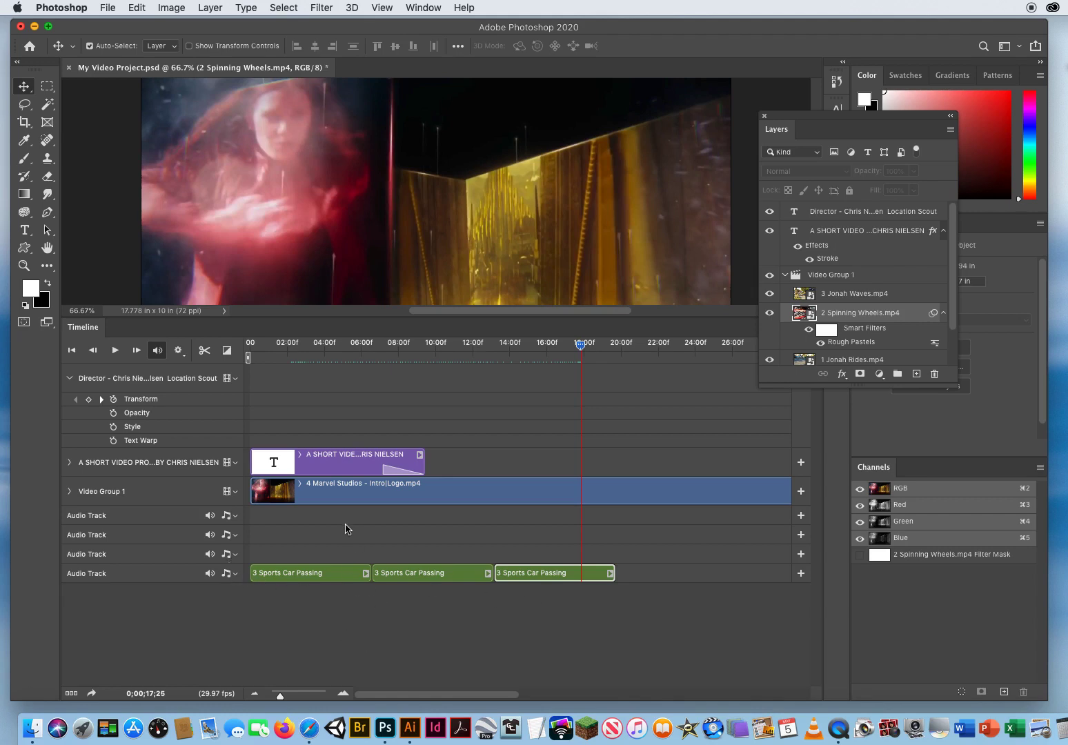
Close My Video Project.psd, discarding unsaved changes
{"action": "left_click", "coordinate": [68, 68]}
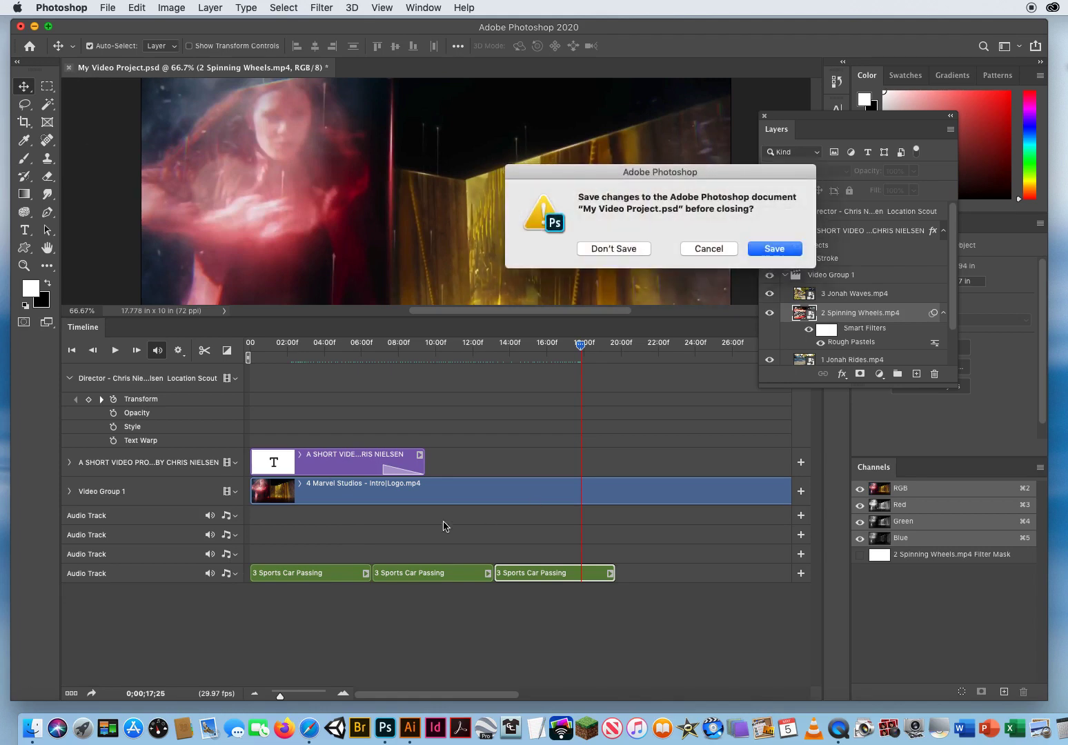
{"action": "left_click", "coordinate": [628, 250]}
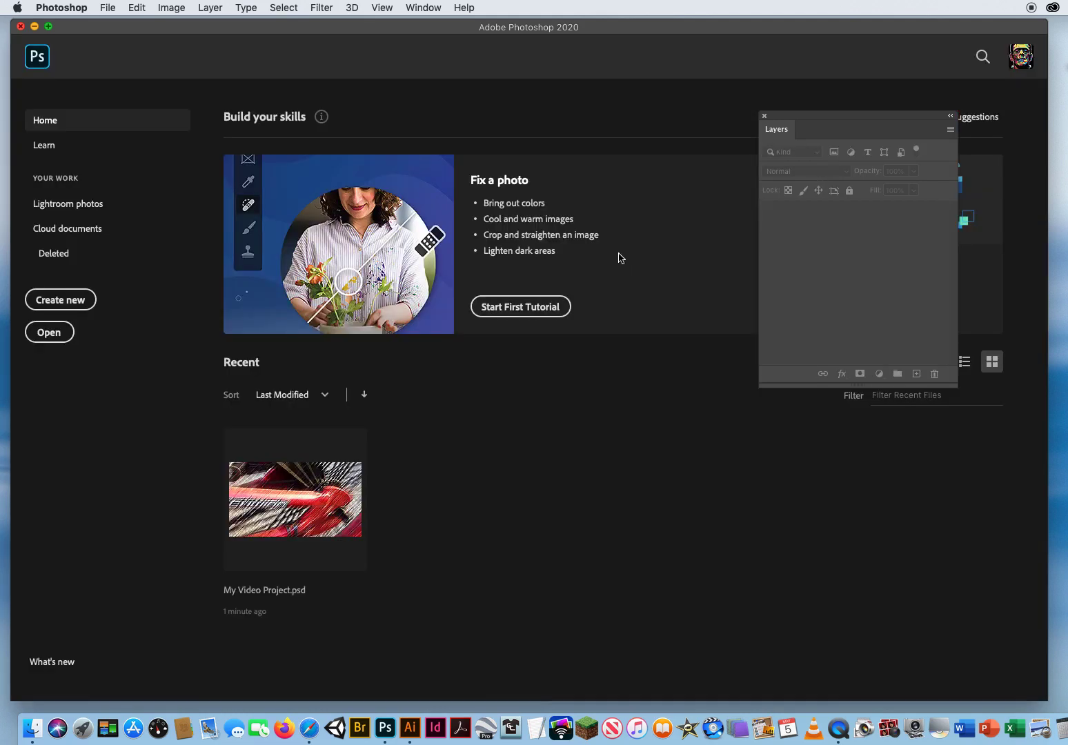